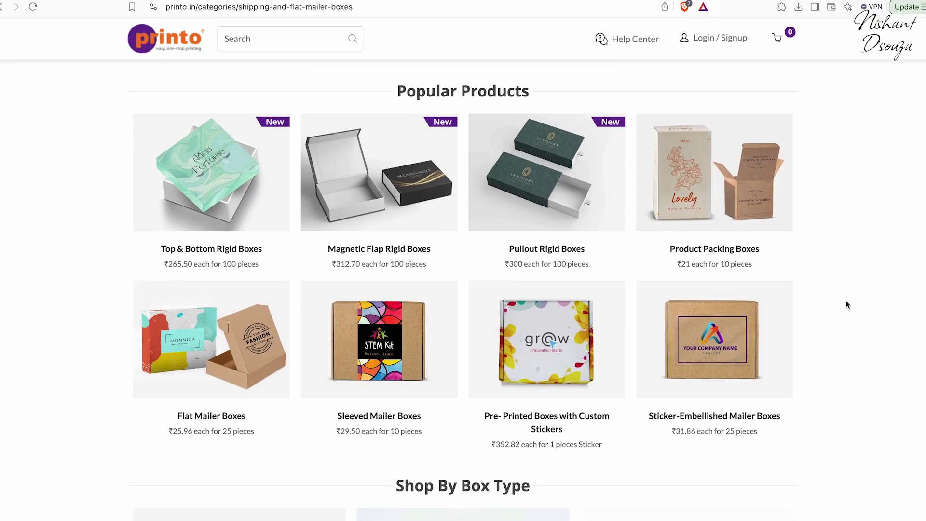
# - Scroll down to the list of Pacdora's mockup generator, 3D modeling and dieline-template tools
pyautogui.scroll(-4, 847, 301)
pyautogui.scroll(-3, 847, 301)
pyautogui.scroll(-3, 846, 302)
pyautogui.scroll(-3, 847, 301)
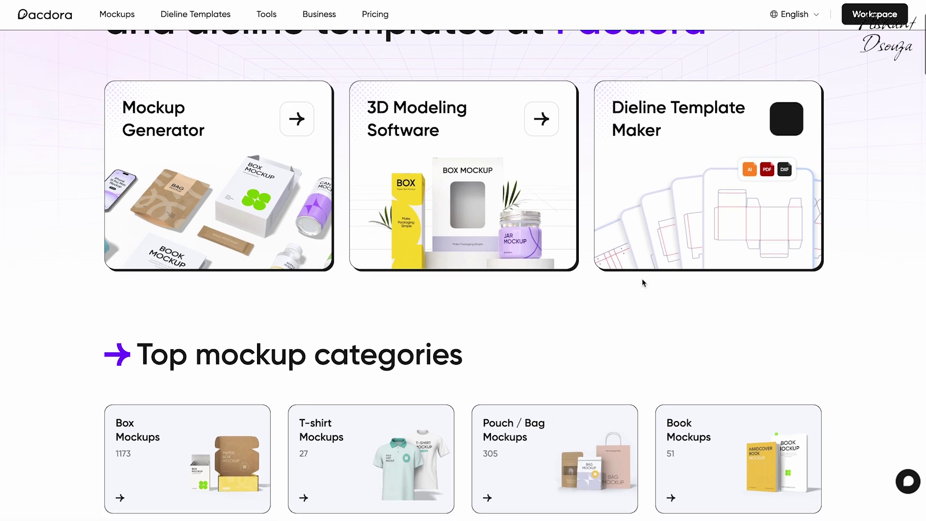
# - Scroll past the mockup and dieline categories to the Top tools section
pyautogui.scroll(-4, 642, 282)
pyautogui.scroll(-1, 641, 282)
pyautogui.scroll(-1, 642, 282)
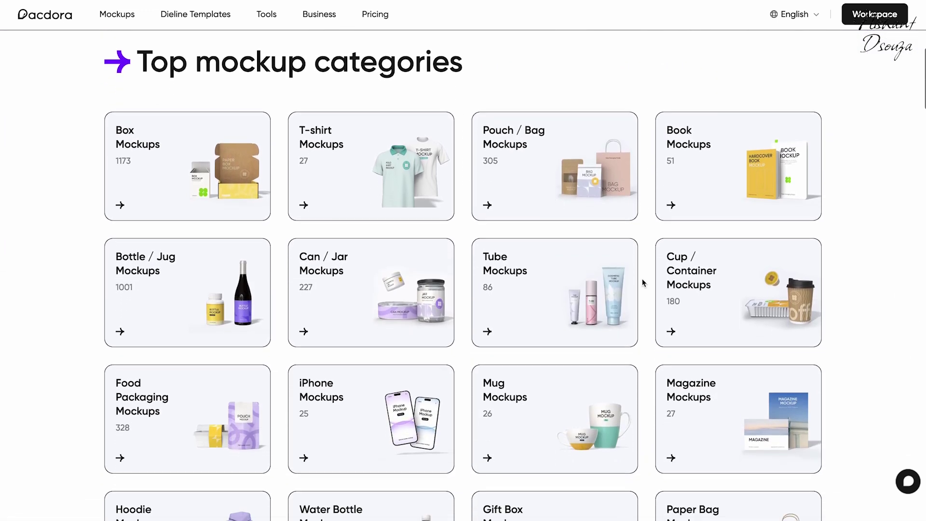
pyautogui.scroll(-1, 641, 282)
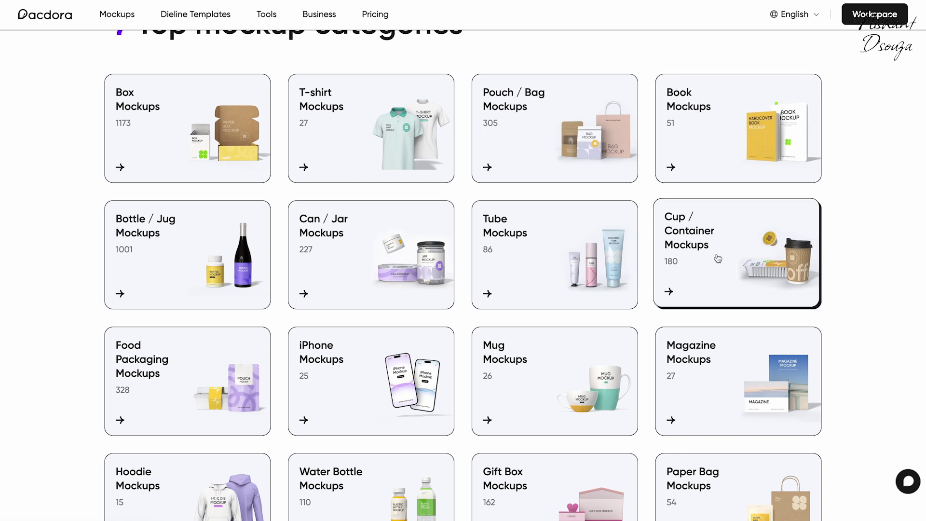
pyautogui.scroll(-2, 560, 355)
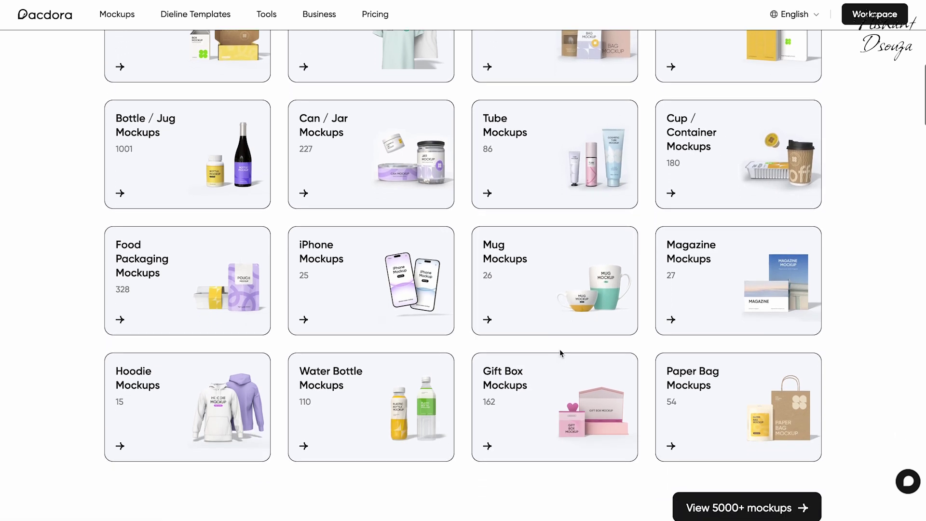
pyautogui.scroll(-1, 561, 354)
pyautogui.scroll(-1, 561, 355)
pyautogui.scroll(-1, 559, 350)
pyautogui.scroll(-1, 559, 350)
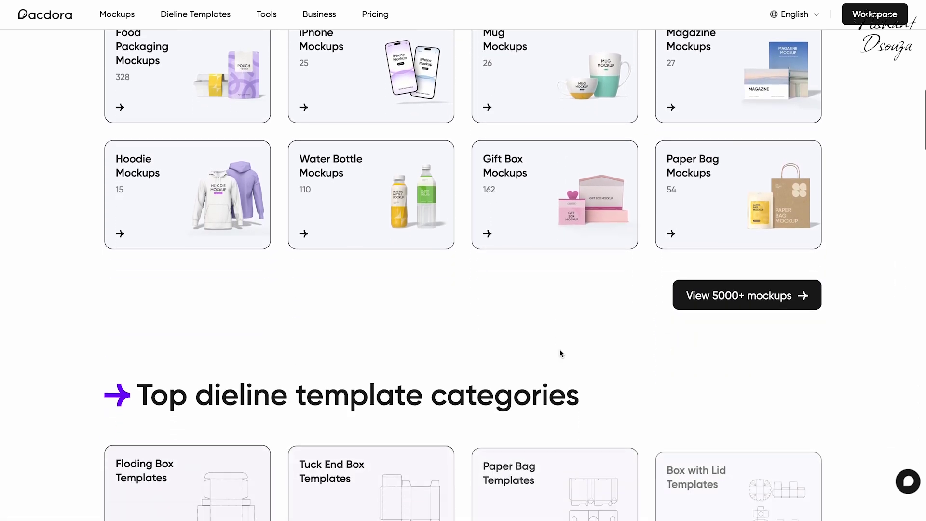
pyautogui.scroll(-1, 578, 333)
pyautogui.scroll(-4, 637, 346)
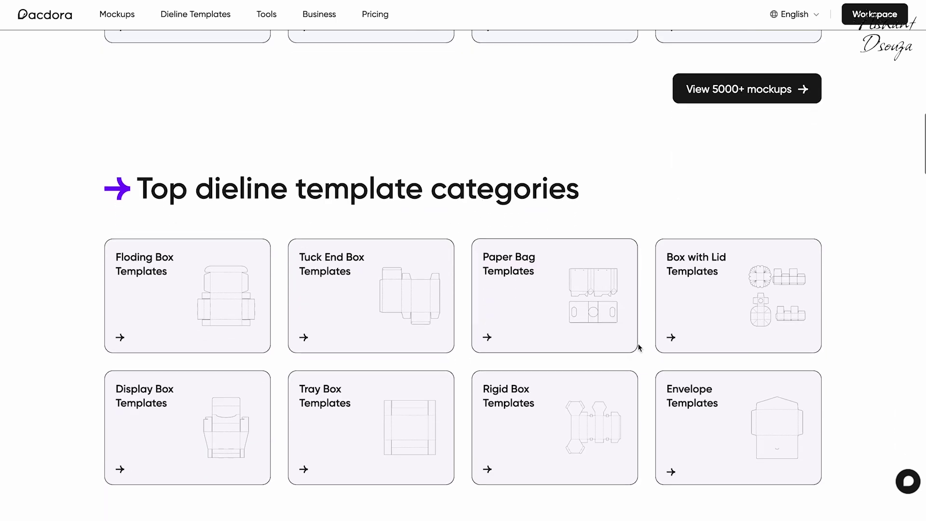
pyautogui.scroll(-1, 638, 347)
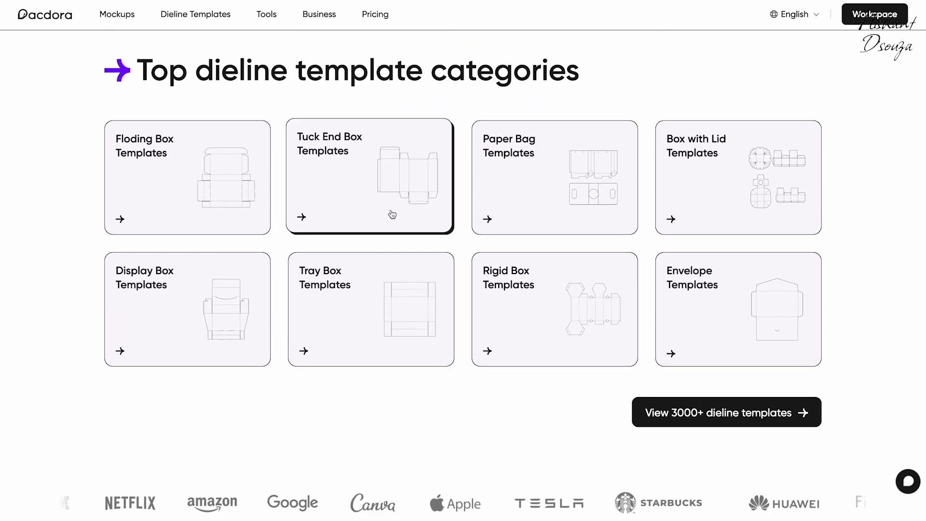
pyautogui.scroll(-4, 502, 195)
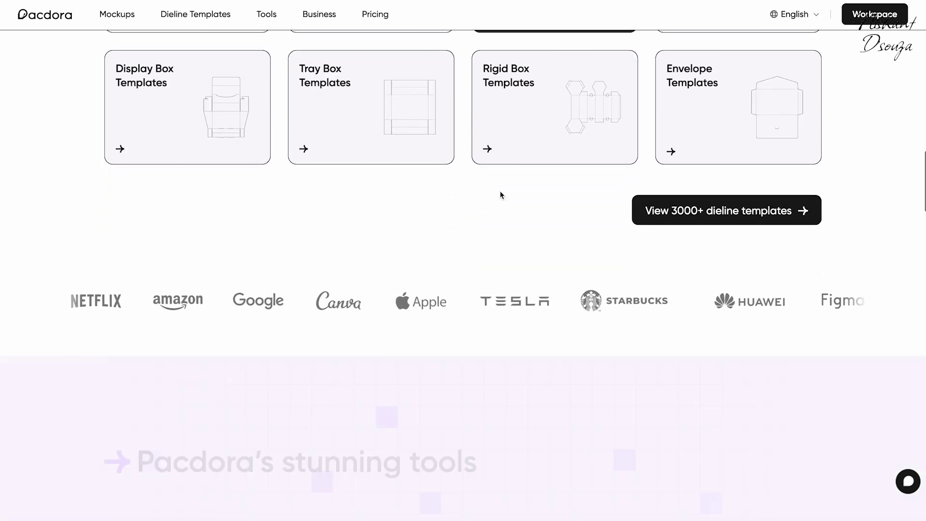
pyautogui.scroll(-3, 501, 195)
pyautogui.scroll(-2, 502, 195)
pyautogui.scroll(-1, 501, 195)
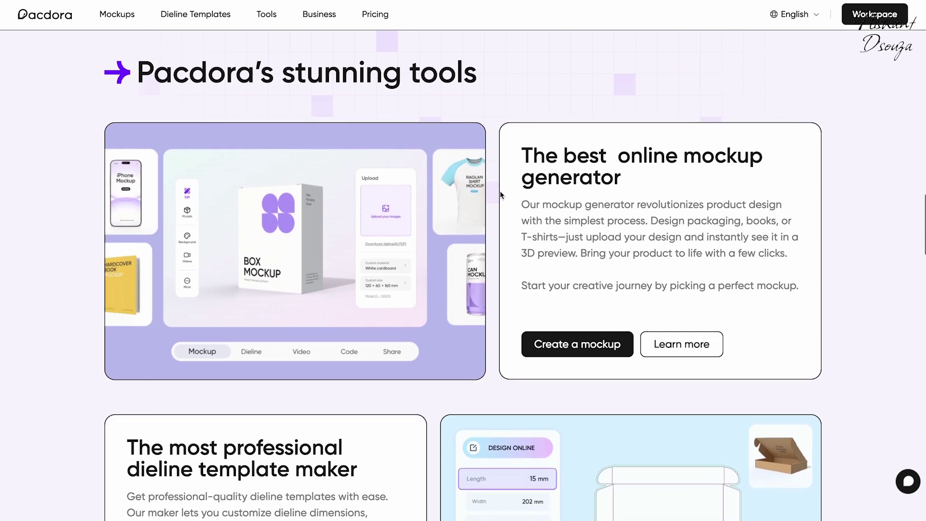
pyautogui.scroll(-1, 492, 253)
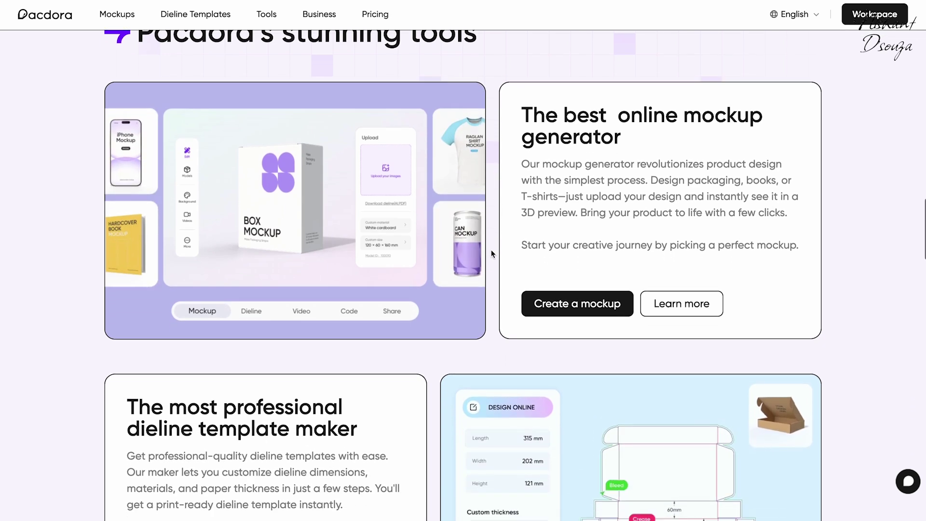
pyautogui.scroll(-2, 492, 253)
pyautogui.scroll(-3, 491, 250)
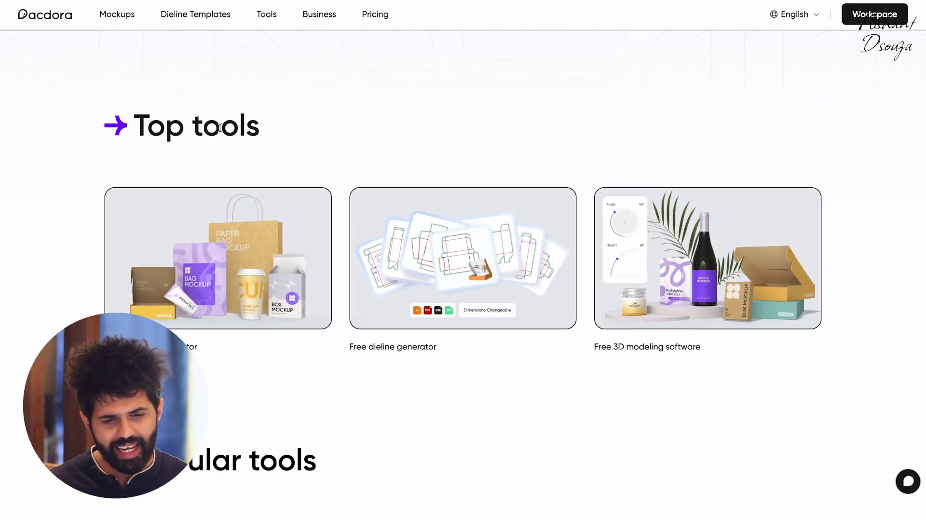
# - Browse the Dieline Templates catalog and open the Flip top gift box dieline
pyautogui.click(188, 15)
pyautogui.scroll(-3, 369, 331)
pyautogui.scroll(-3, 375, 354)
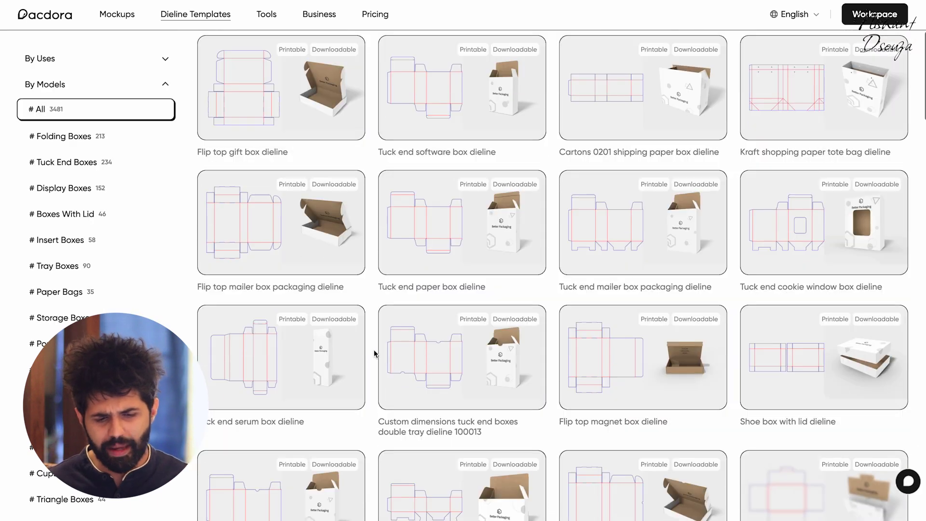
pyautogui.scroll(-5, 375, 353)
pyautogui.scroll(-4, 482, 342)
pyautogui.scroll(-1, 627, 290)
pyautogui.scroll(1, 633, 329)
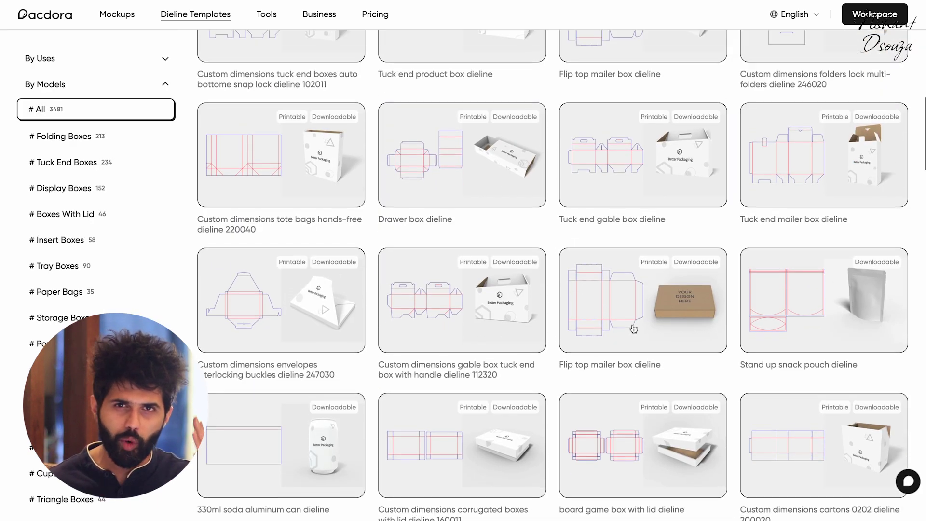
pyautogui.scroll(8, 630, 290)
pyautogui.scroll(1, 374, 250)
pyautogui.click(302, 178)
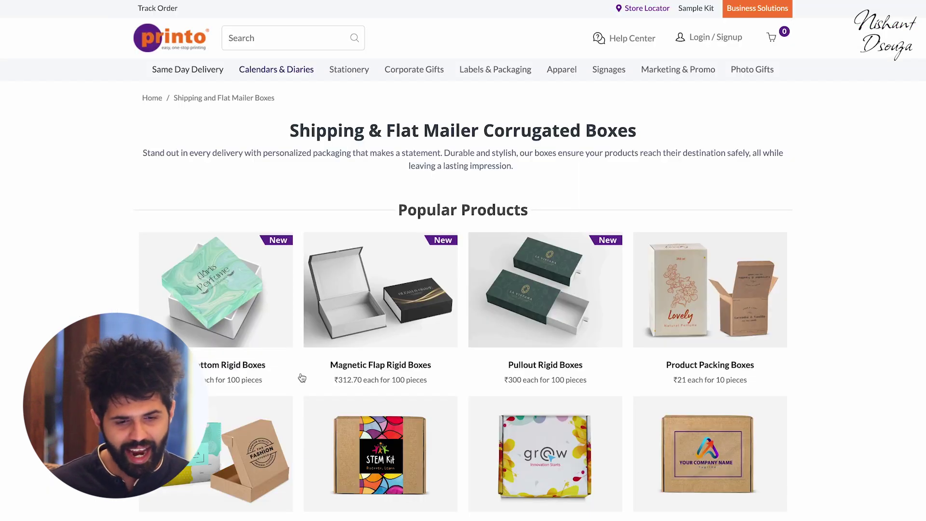
# - Find Printo's Flat Mailer Boxes and check their 6.25x3.5x2 in size
pyautogui.scroll(-2, 302, 377)
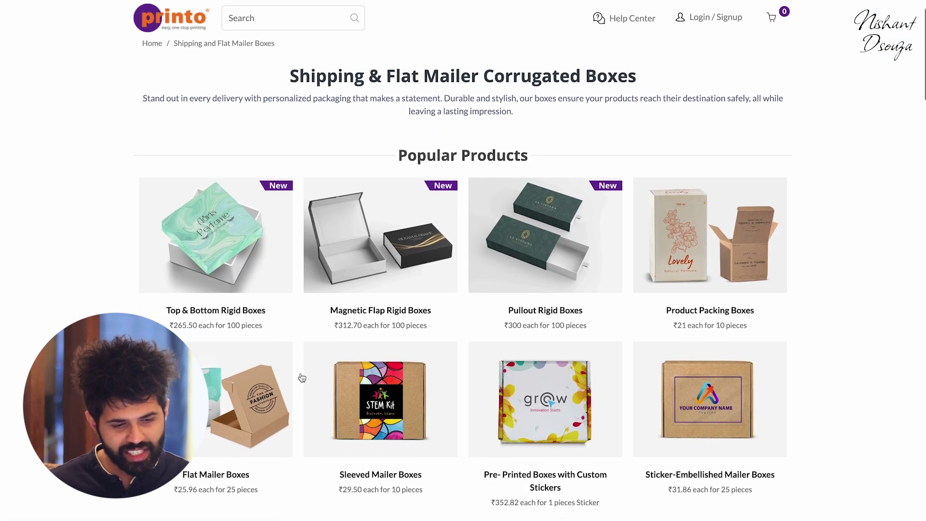
pyautogui.scroll(-2, 301, 377)
pyautogui.scroll(-1, 302, 377)
pyautogui.scroll(-1, 302, 377)
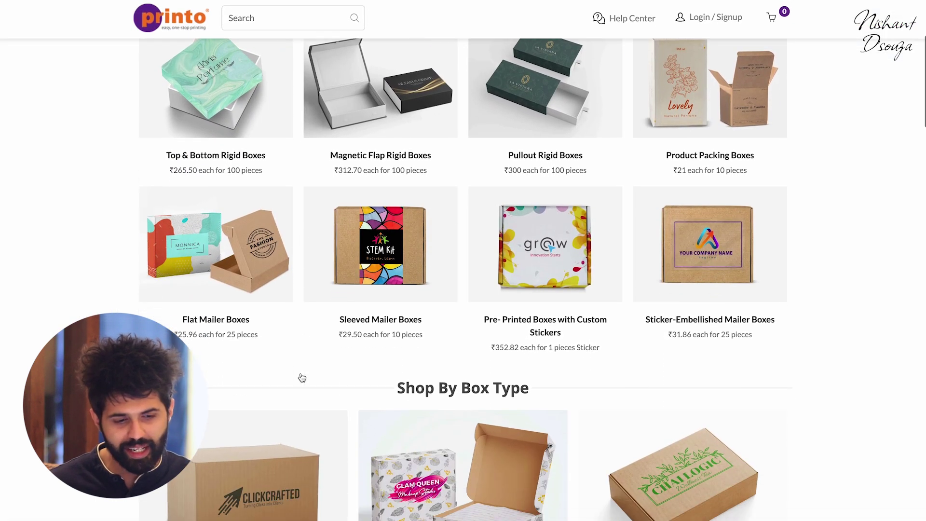
pyautogui.click(277, 276)
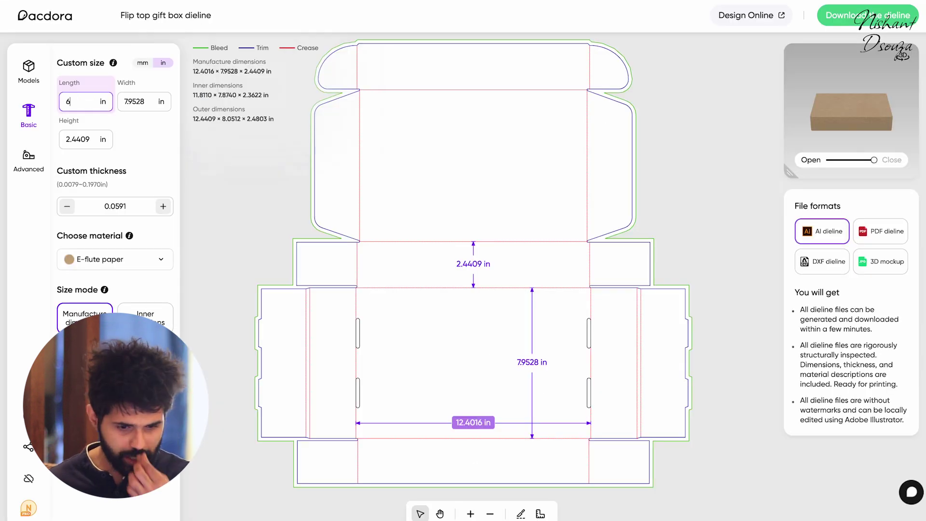
# - Set the dieline's custom size to Length 6.25, Width 3.5, Height 2 in
pyautogui.doubleClick(137, 103)
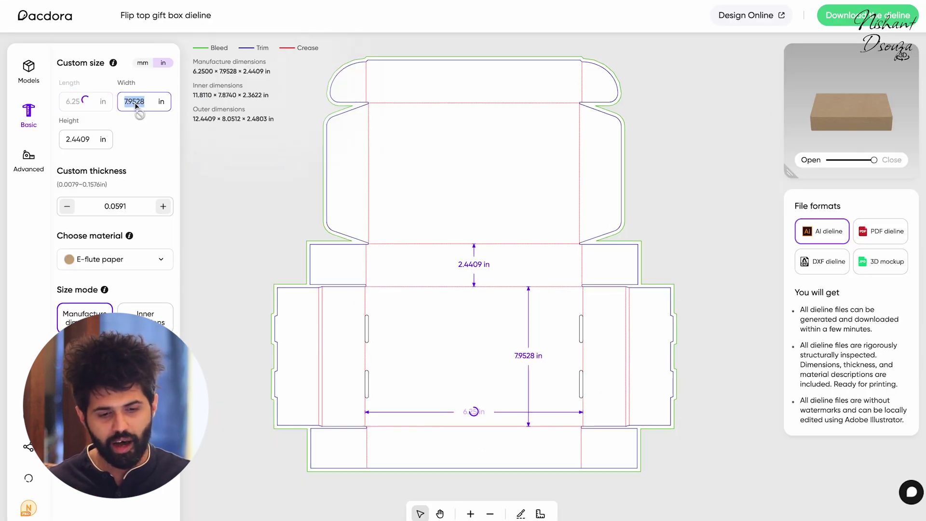
pyautogui.click(140, 101)
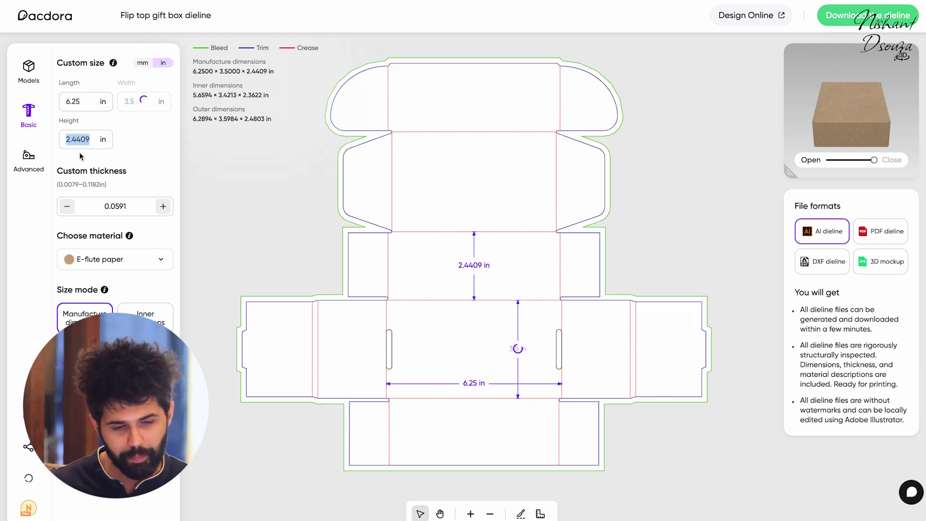
pyautogui.doubleClick(81, 141)
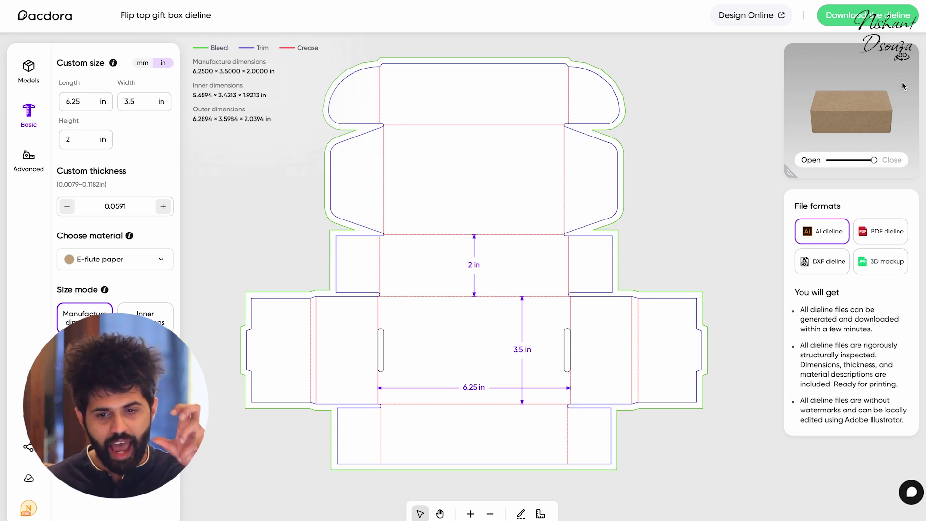
# - Unfold the 3D preview flat, then choose PDF as the dieline format
pyautogui.moveTo(871, 160); pyautogui.dragTo(845, 160)
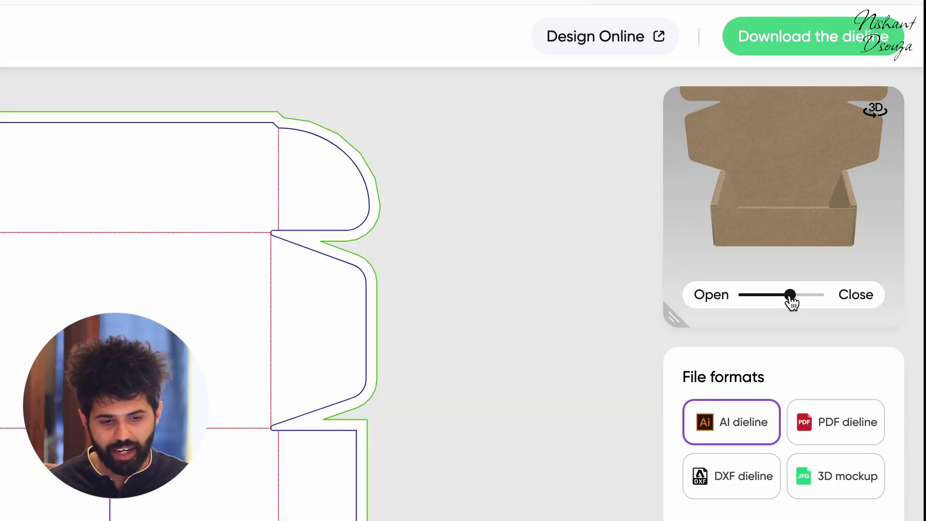
pyautogui.moveTo(752, 296)
pyautogui.mouseDown()
pyautogui.moveTo(732, 295)
pyautogui.moveTo(831, 305)
pyautogui.mouseUp()
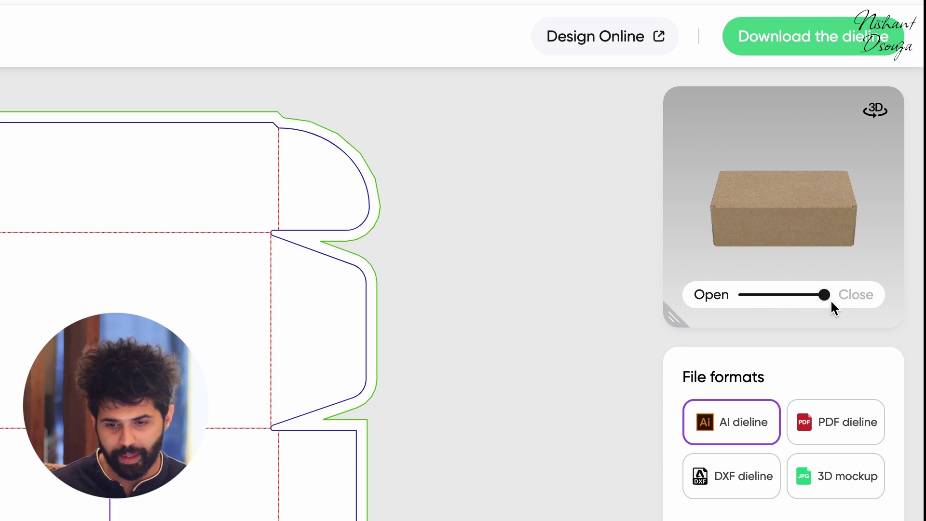
pyautogui.click(833, 439)
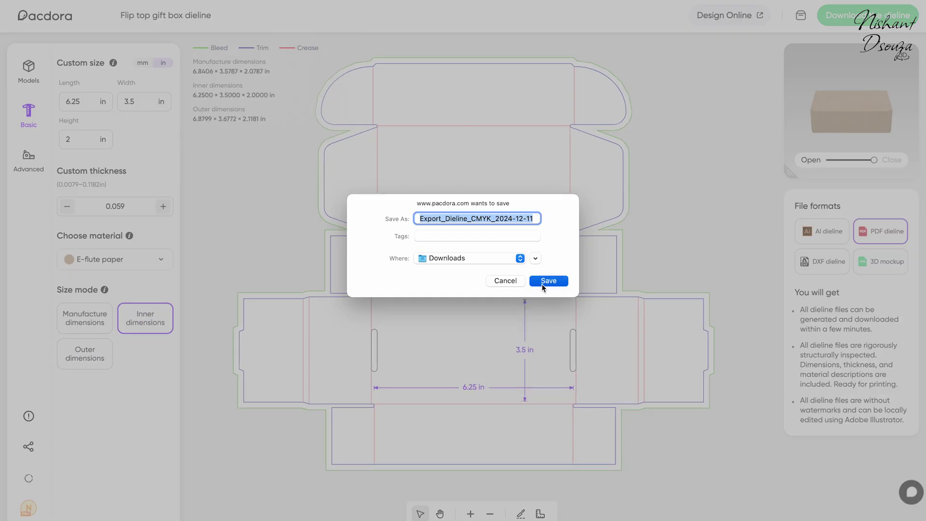
# - Save the PDF dieline to Downloads and restore manufacture dimensions
pyautogui.click(542, 284)
pyautogui.click(85, 333)
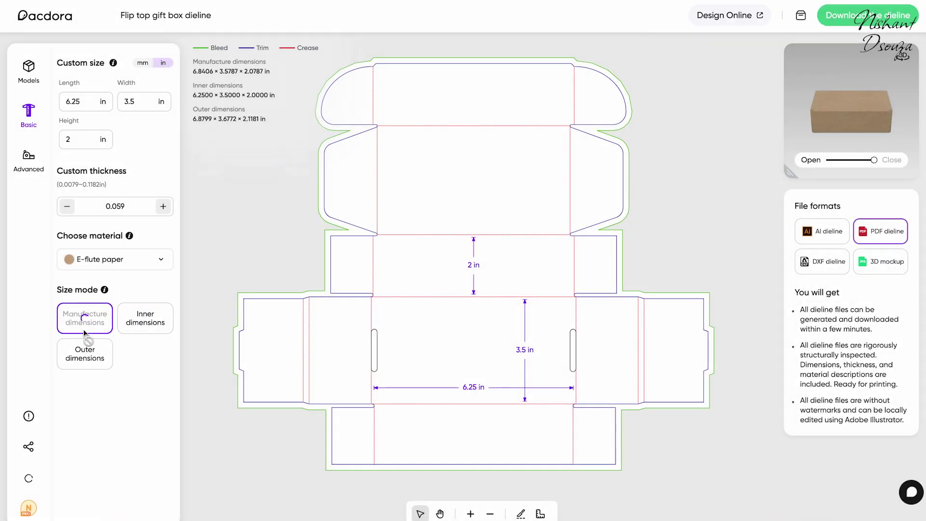
pyautogui.click(750, 19)
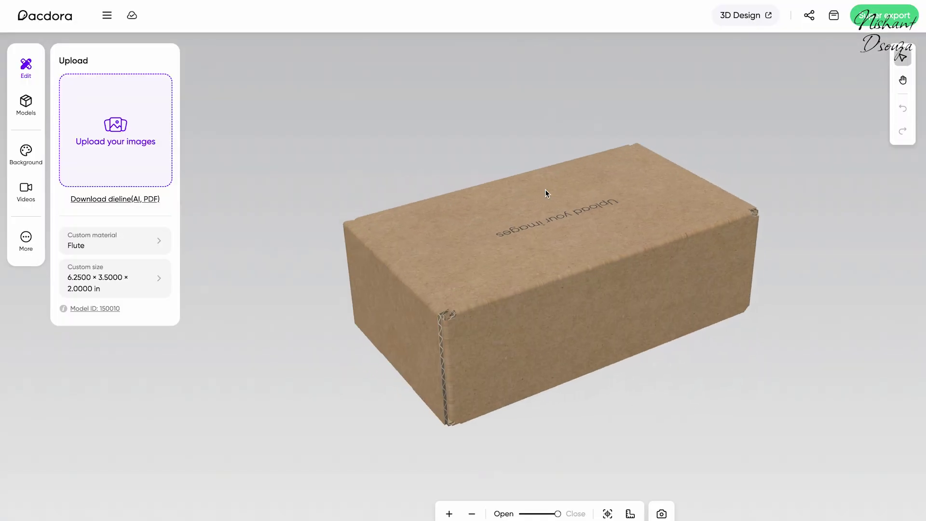
# - Orbit and zoom out on the 3D box, then unfold it fully flat
pyautogui.moveTo(544, 193); pyautogui.dragTo(444, 308)
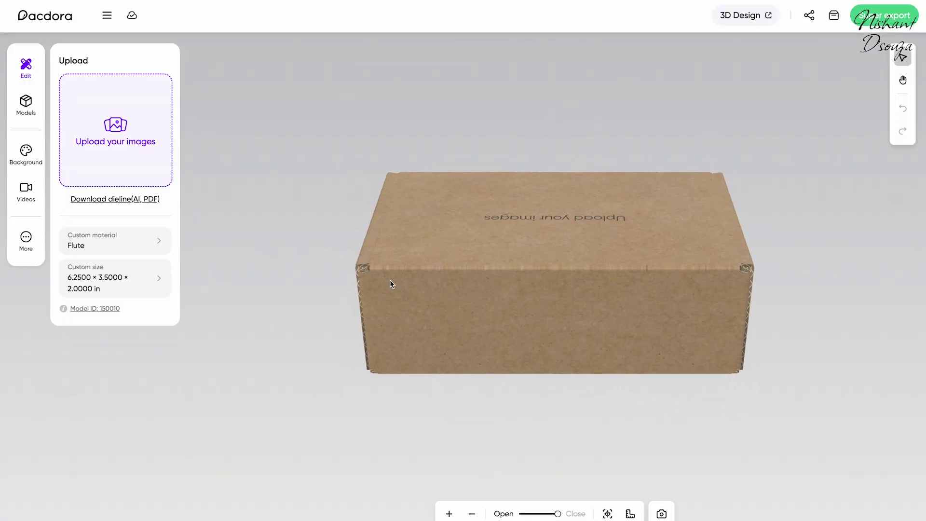
pyautogui.moveTo(518, 269)
pyautogui.mouseDown()
pyautogui.moveTo(519, 299)
pyautogui.moveTo(658, 261)
pyautogui.moveTo(732, 293)
pyautogui.moveTo(760, 282)
pyautogui.mouseUp()
pyautogui.moveTo(559, 514); pyautogui.dragTo(544, 514)
pyautogui.click(472, 514)
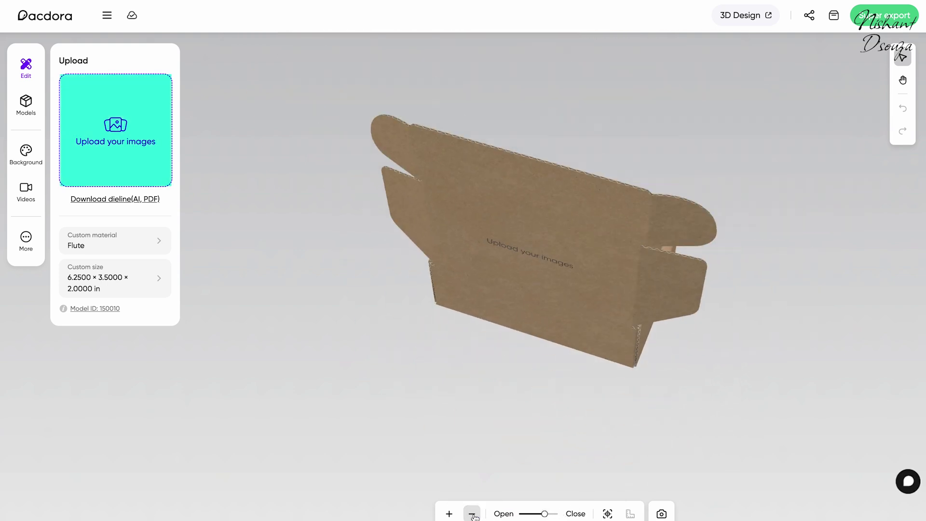
pyautogui.moveTo(682, 360)
pyautogui.mouseDown()
pyautogui.moveTo(502, 341)
pyautogui.moveTo(402, 281)
pyautogui.mouseUp()
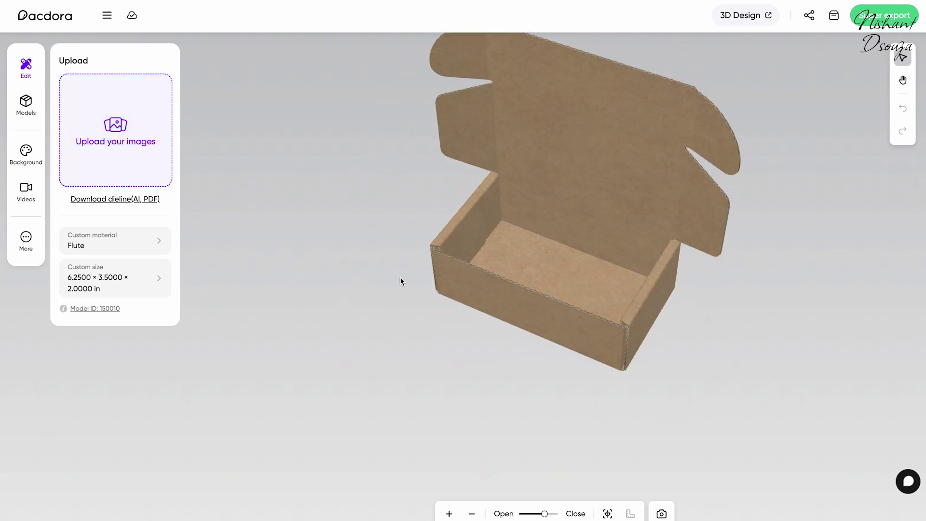
pyautogui.moveTo(545, 515); pyautogui.dragTo(514, 517)
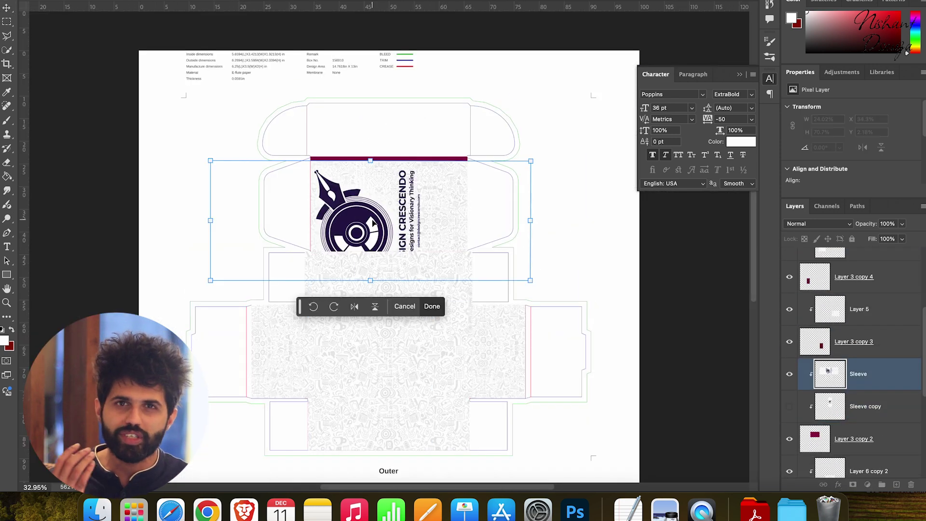
# - Hide the dieline guide layer so the artwork sits on transparency
pyautogui.click(788, 462)
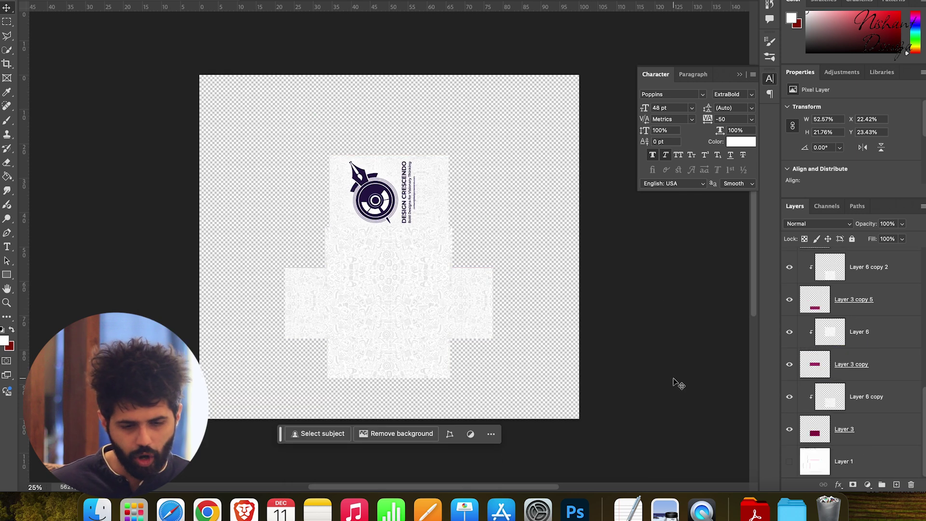
pyautogui.click(104, 1)
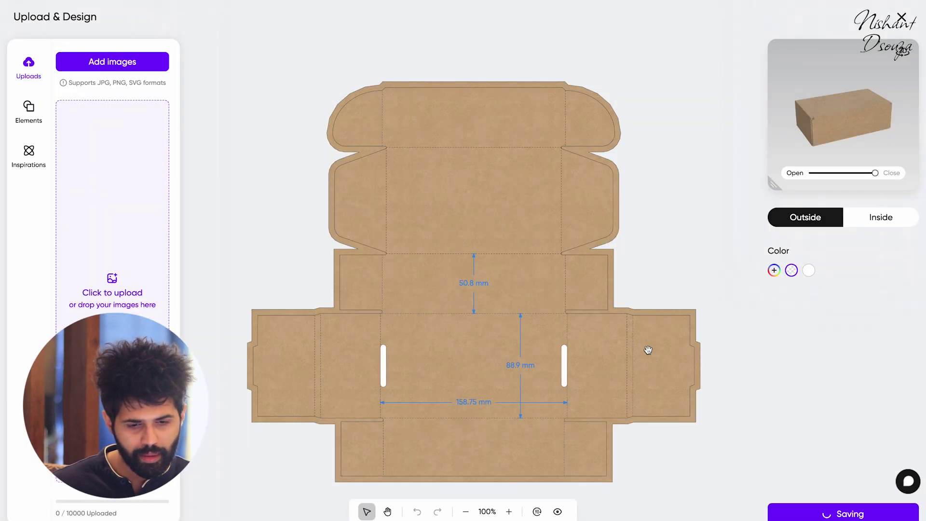
# - Resize the uploaded artwork with its corner handles to fit the dieline panels
pyautogui.scroll(-5, 522, 262)
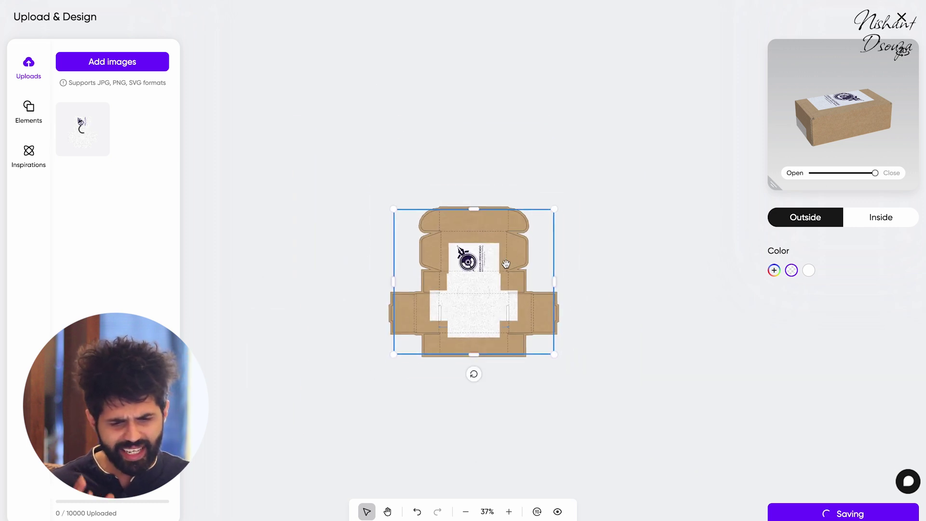
pyautogui.moveTo(572, 200); pyautogui.dragTo(595, 186)
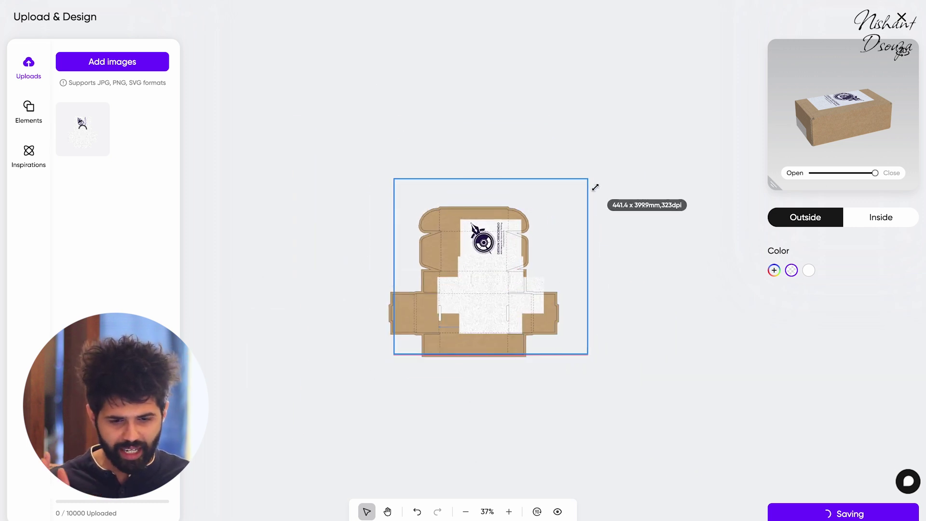
pyautogui.scroll(5, 506, 422)
pyautogui.scroll(-3, 506, 422)
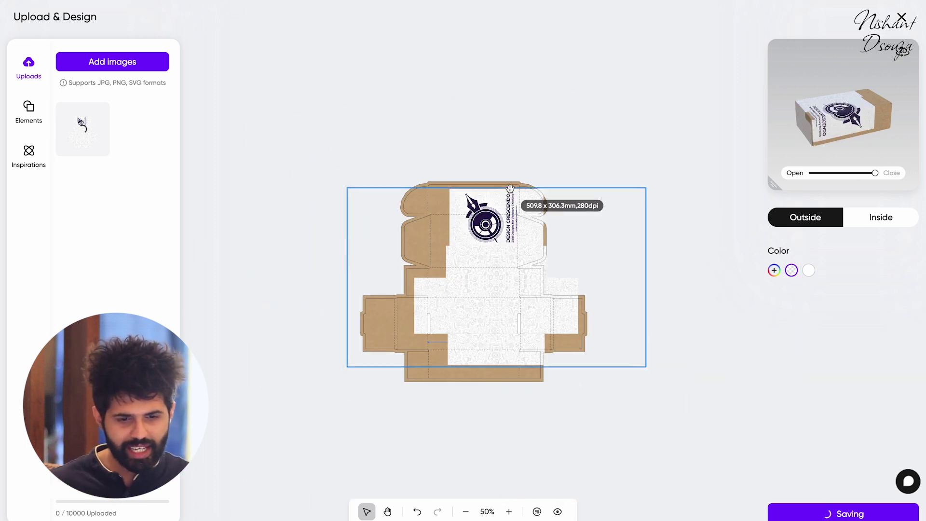
pyautogui.moveTo(646, 271); pyautogui.dragTo(581, 272)
pyautogui.scroll(5, 507, 209)
pyautogui.scroll(-5, 521, 268)
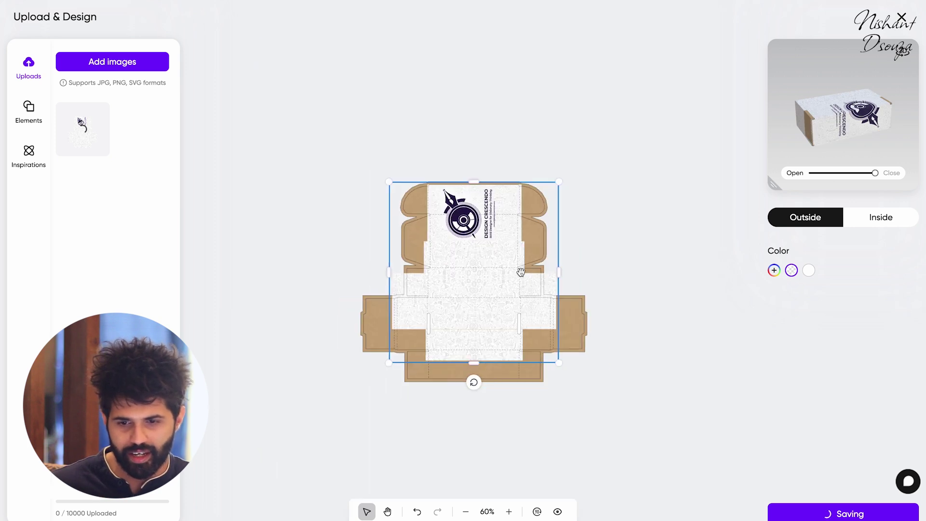
pyautogui.scroll(5, 520, 303)
pyautogui.moveTo(698, 469); pyautogui.dragTo(621, 491)
pyautogui.scroll(-1, 284, 316)
pyautogui.moveTo(311, 480); pyautogui.dragTo(316, 474)
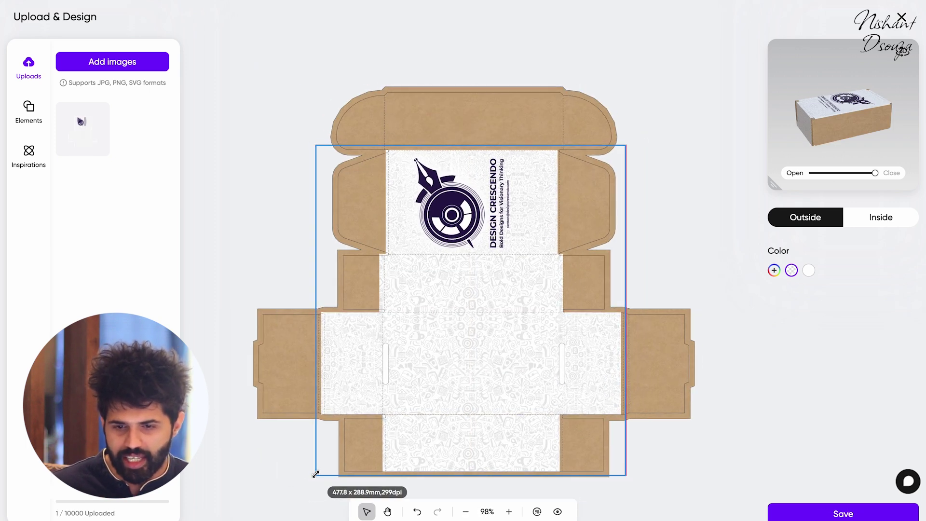
# - Open and unfold the 3D preview to check the printed artwork
pyautogui.scroll(-5, 466, 425)
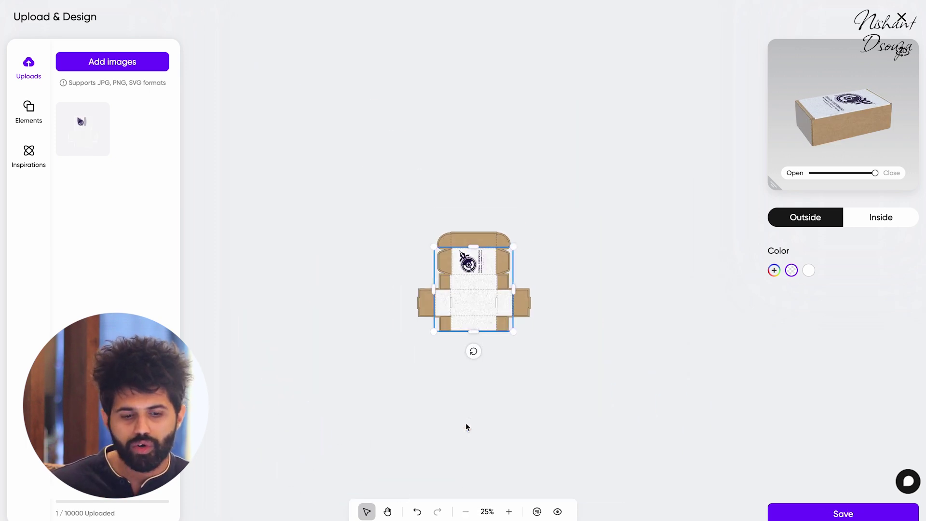
pyautogui.moveTo(874, 172); pyautogui.dragTo(856, 174)
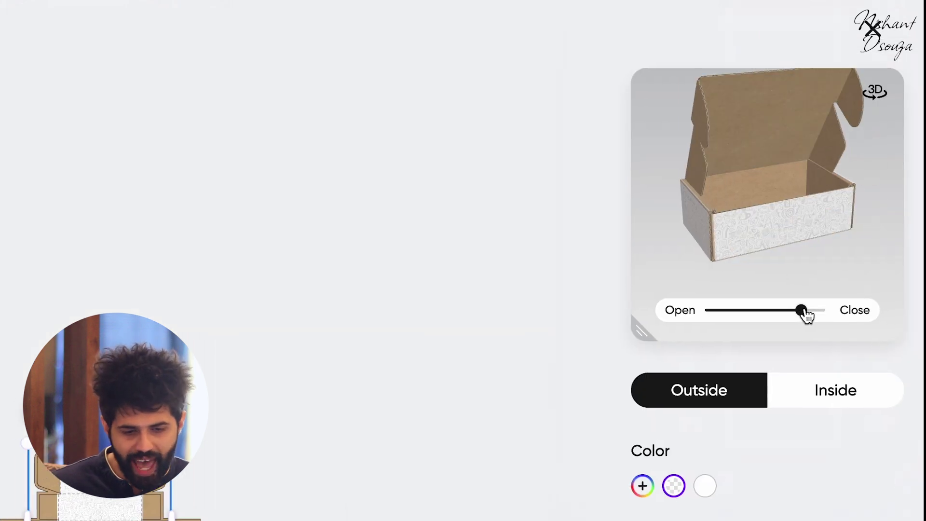
pyautogui.moveTo(784, 326)
pyautogui.mouseDown()
pyautogui.moveTo(657, 343)
pyautogui.moveTo(810, 392)
pyautogui.mouseUp()
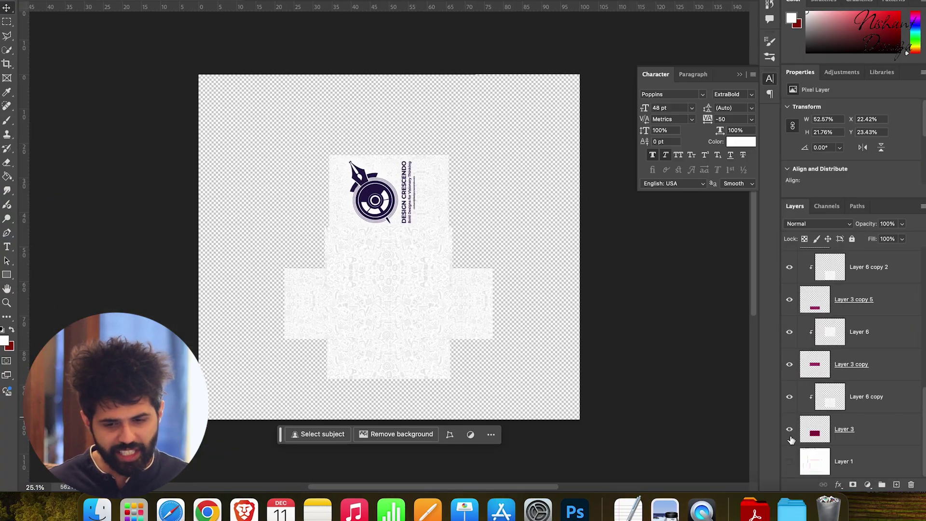
# - Show the dieline and move Layer 3 copy 5 and Layer 6 copy 2 onto the top flap
pyautogui.click(789, 461)
pyautogui.scroll(3, 849, 386)
pyautogui.click(854, 353)
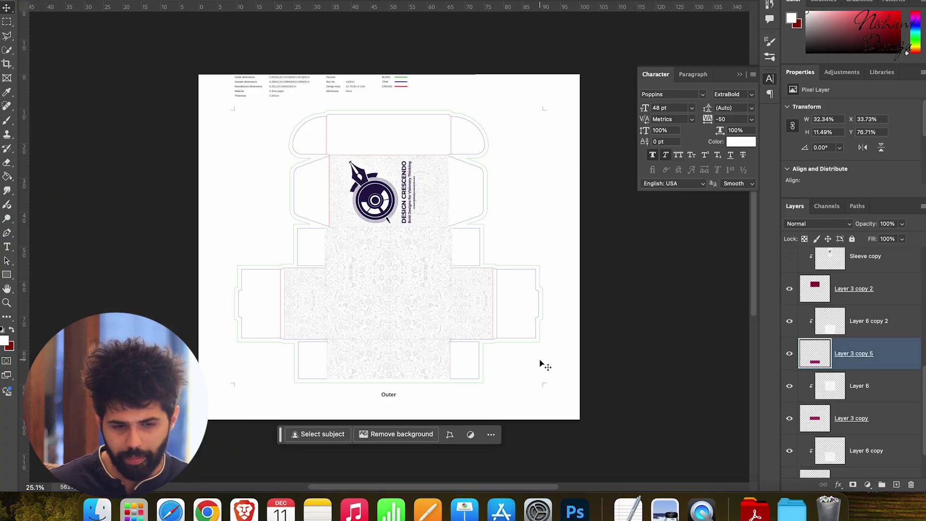
pyautogui.keyDown('shift'); pyautogui.click(864, 321); pyautogui.keyUp('shift')
pyautogui.moveTo(430, 364); pyautogui.dragTo(430, 137)
pyautogui.keyDown('alt'); pyautogui.scroll(2, 426, 169); pyautogui.keyUp('alt')
pyautogui.click(789, 320)
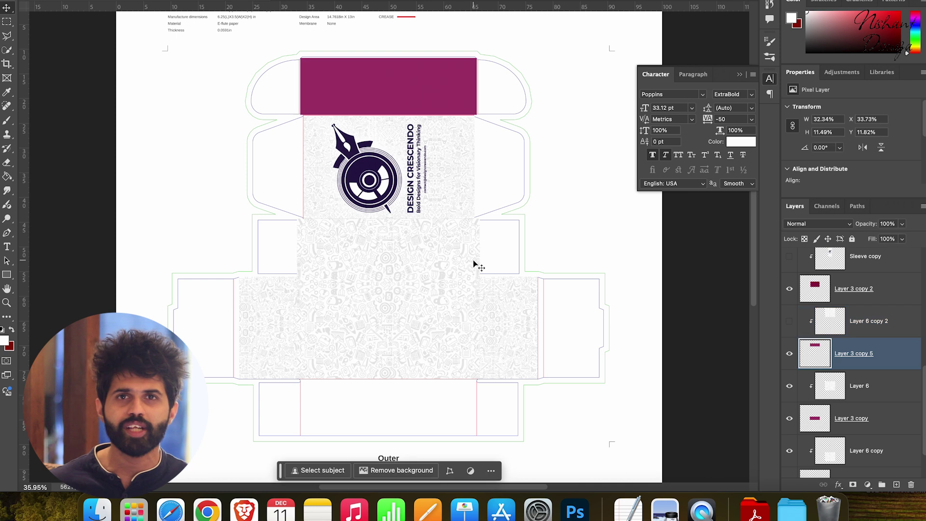
# - Resize the top flap layer with Ctrl+T and hide the dieline guide again
pyautogui.hotkey('ctrl', 't')
pyautogui.keyDown('alt'); pyautogui.scroll(3, 436, 214); pyautogui.keyUp('alt')
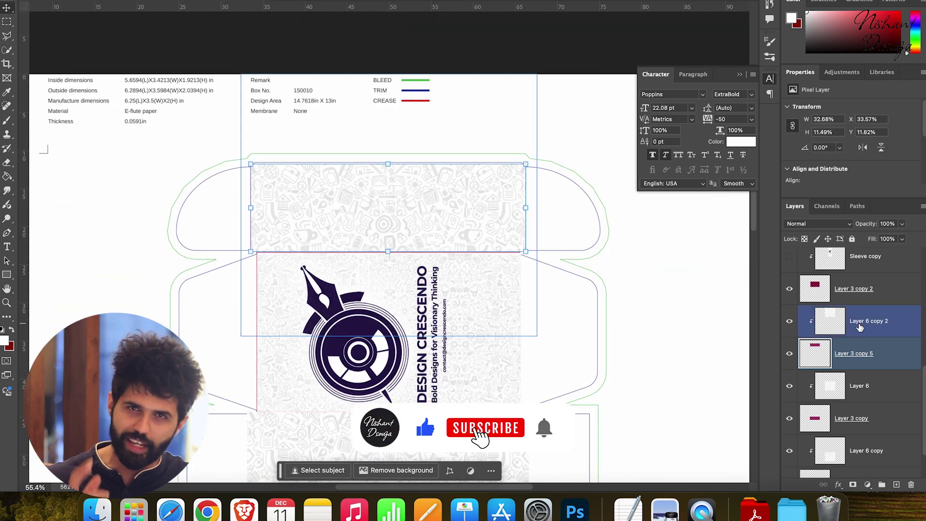
pyautogui.scroll(-2, 854, 356)
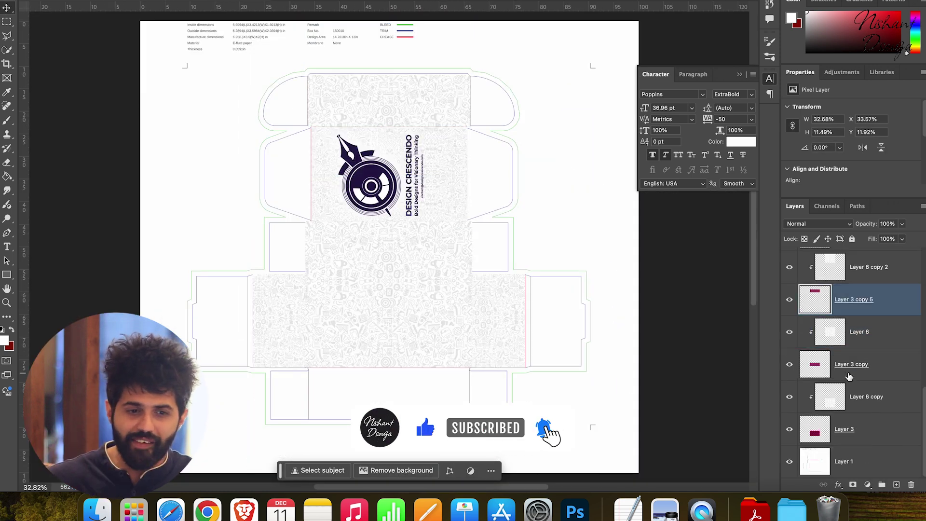
pyautogui.scroll(3, 853, 338)
pyautogui.click(863, 314)
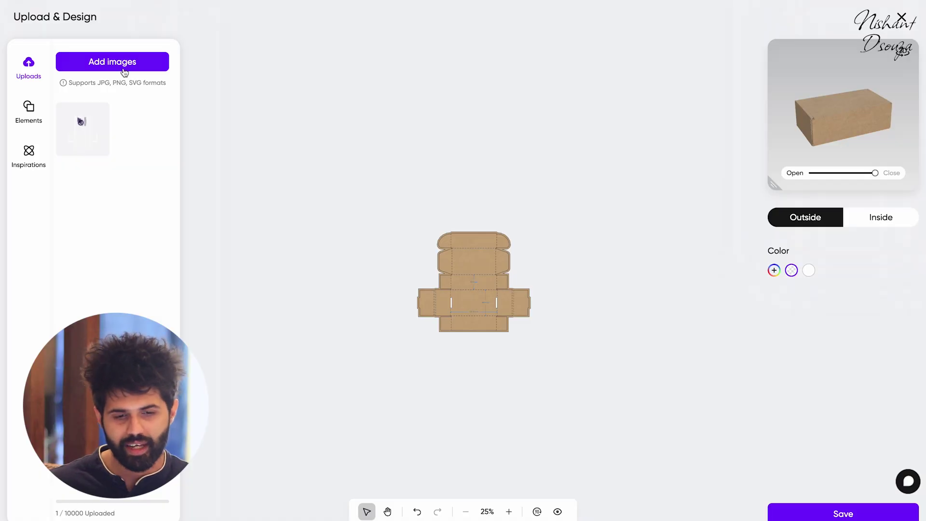
pyautogui.click(124, 72)
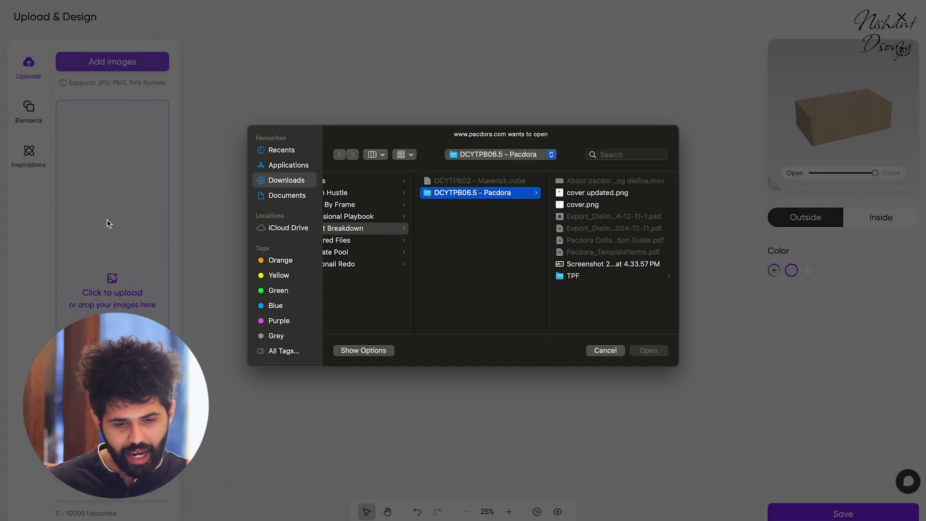
# - Upload cover updated.png and resize and align it to fit the mailer dieline
pyautogui.doubleClick(582, 193)
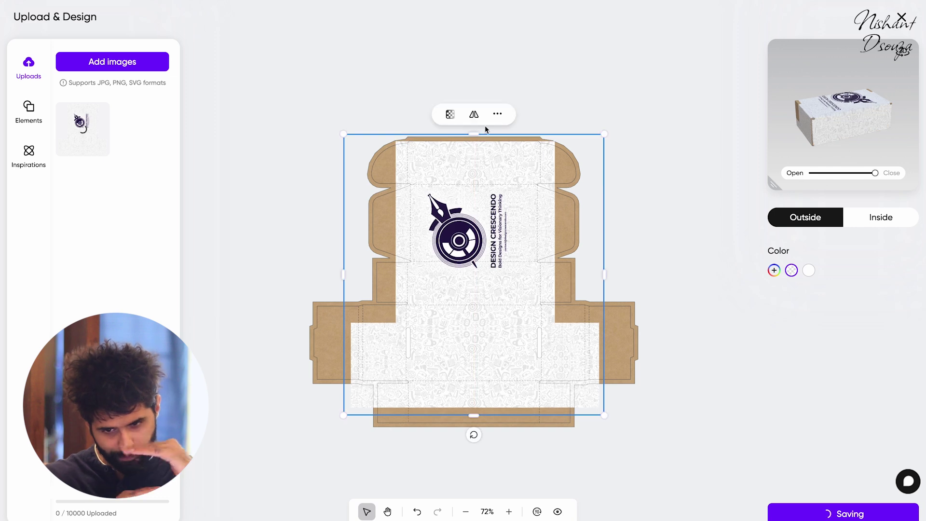
pyautogui.moveTo(603, 414); pyautogui.dragTo(579, 389)
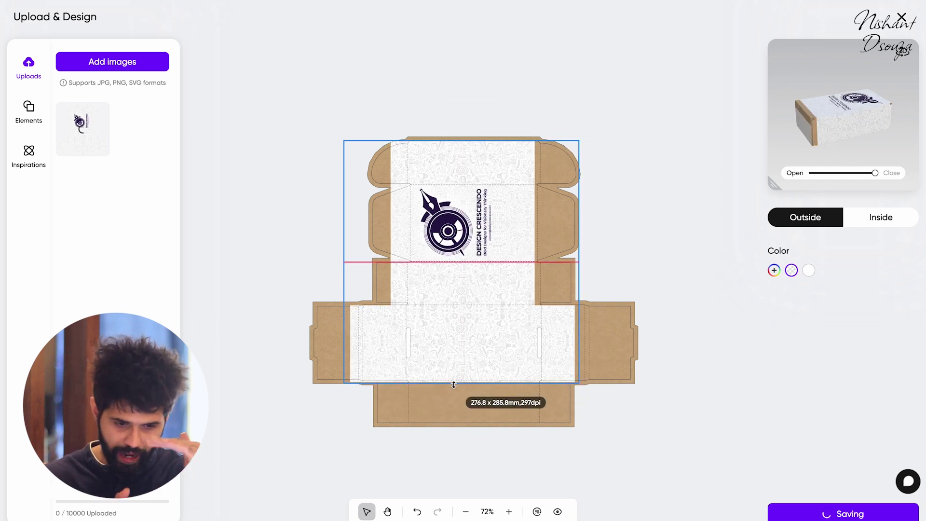
pyautogui.moveTo(453, 384); pyautogui.dragTo(453, 383)
pyautogui.moveTo(392, 291); pyautogui.dragTo(405, 294)
pyautogui.moveTo(357, 381); pyautogui.dragTo(355, 383)
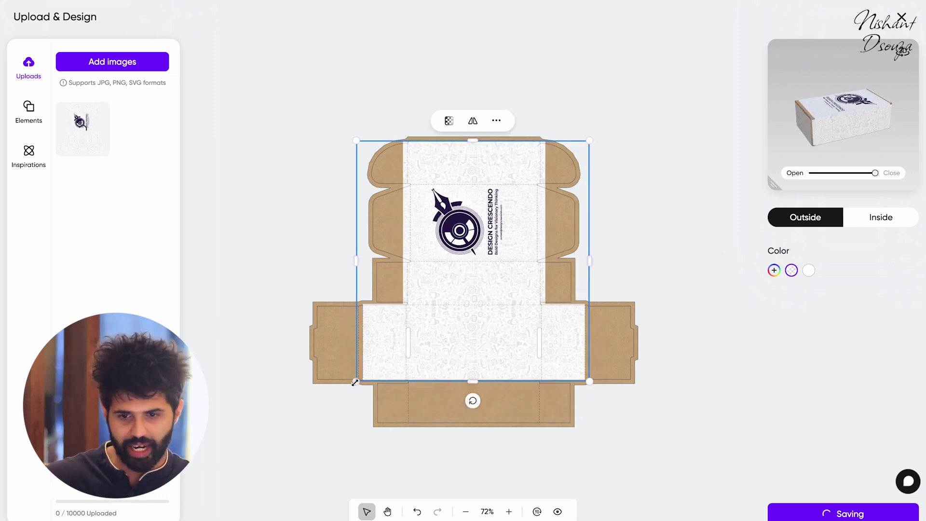
# - Preview the inside and outside surfaces and the opened and closed box, then save the design
pyautogui.click(881, 217)
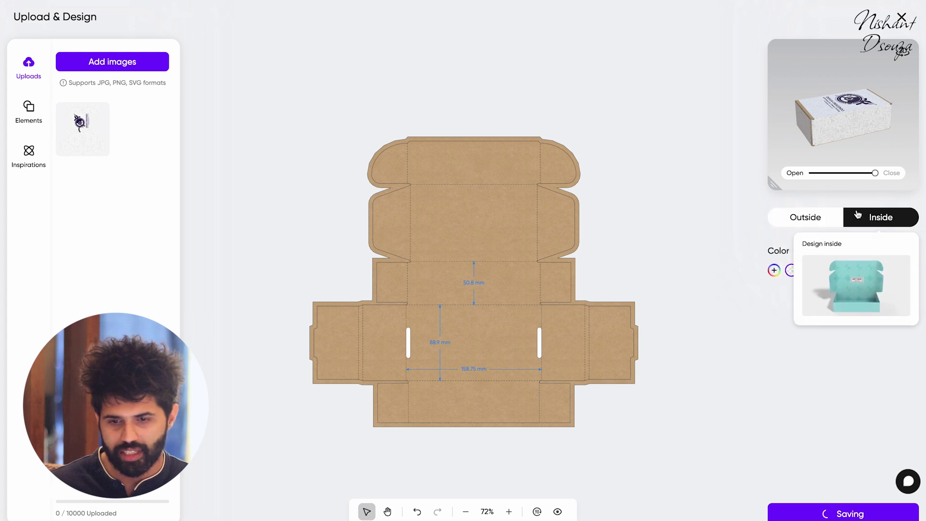
pyautogui.click(805, 217)
pyautogui.moveTo(875, 173); pyautogui.dragTo(863, 173)
pyautogui.moveTo(810, 313); pyautogui.dragTo(826, 307)
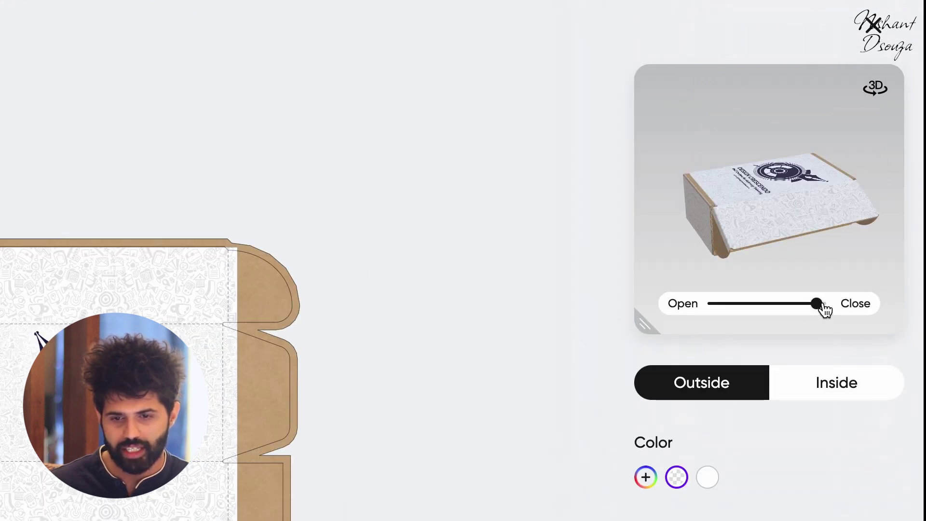
pyautogui.click(860, 513)
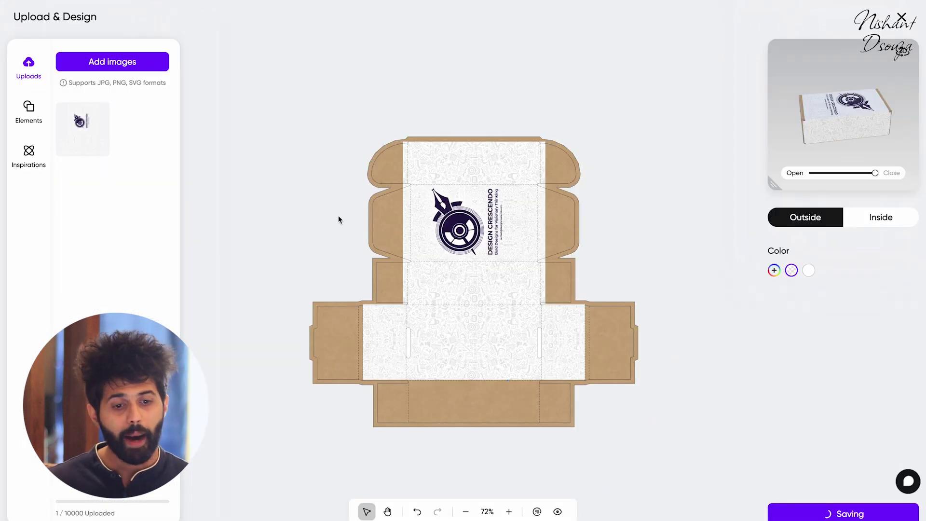
# - Browse through the available design elements
pyautogui.click(28, 117)
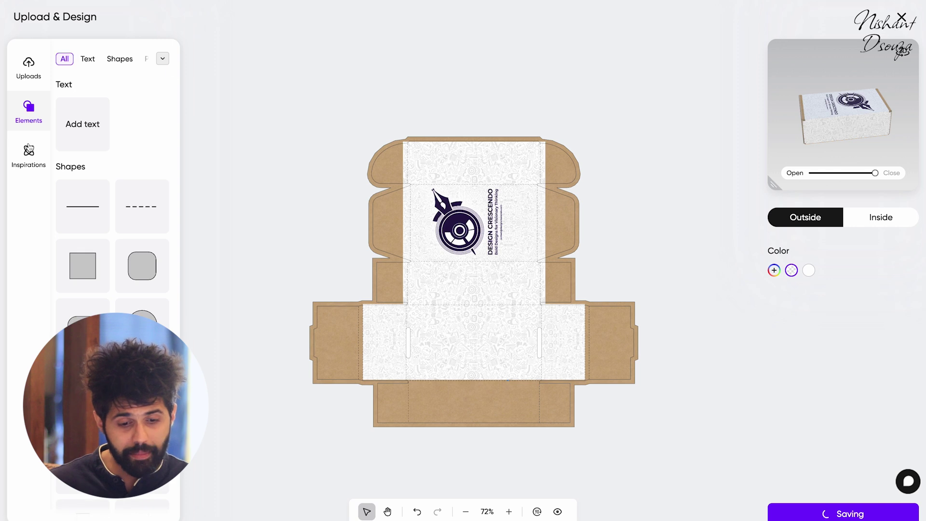
pyautogui.scroll(-5, 128, 296)
pyautogui.scroll(-5, 128, 296)
pyautogui.scroll(-5, 128, 296)
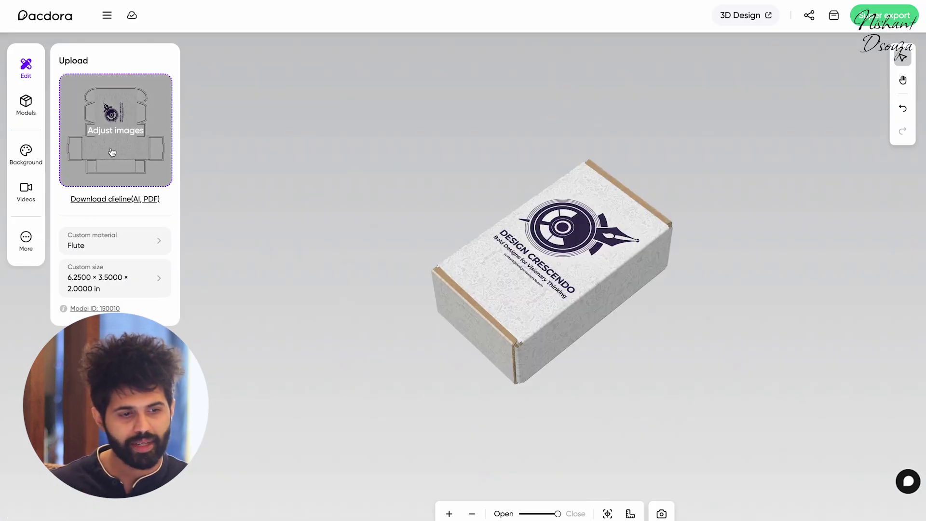
# - Apply a blue gradient background after trying solid red, and zoom the box out
pyautogui.click(27, 104)
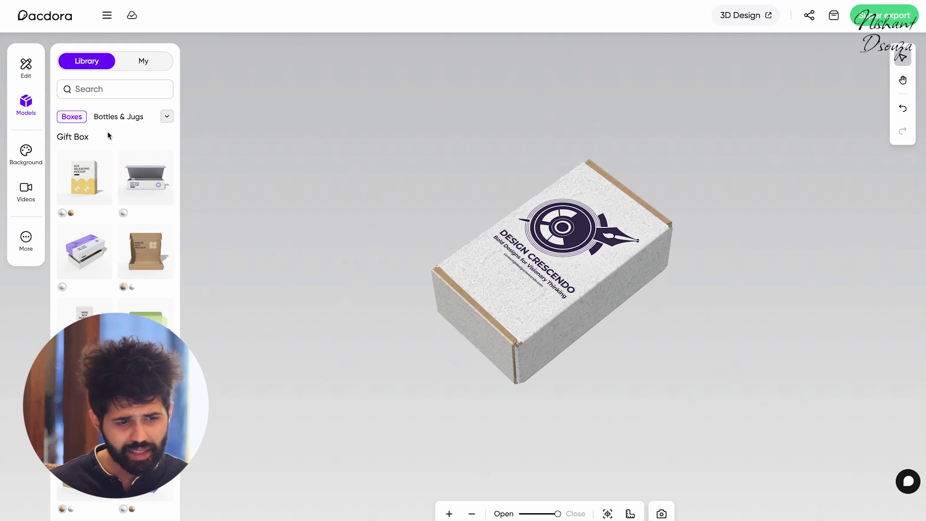
pyautogui.click(26, 155)
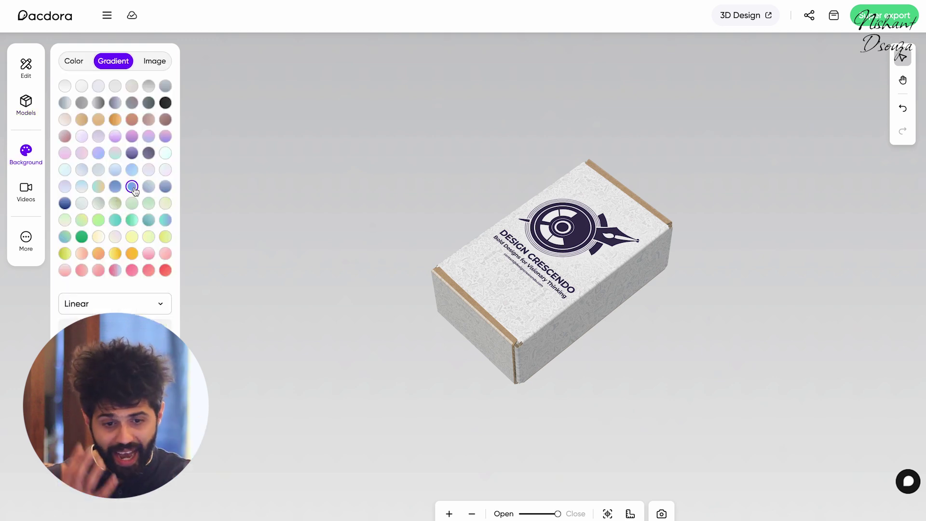
pyautogui.click(132, 186)
pyautogui.moveTo(558, 512)
pyautogui.mouseDown()
pyautogui.moveTo(534, 513)
pyautogui.moveTo(558, 513)
pyautogui.mouseUp()
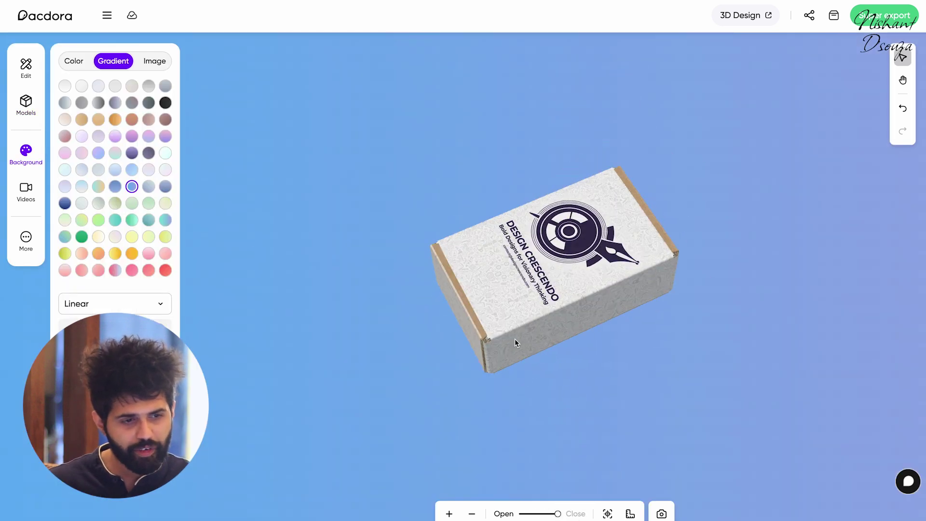
pyautogui.click(470, 514)
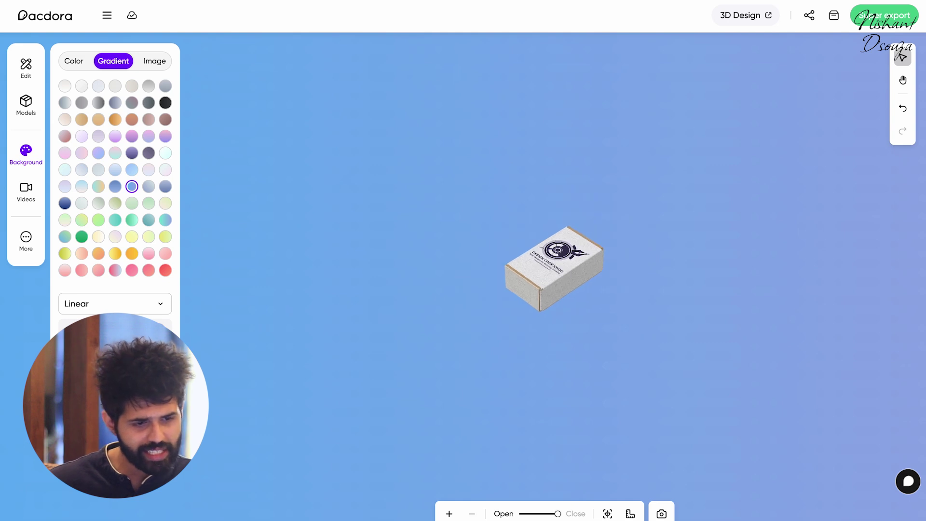
pyautogui.click(74, 61)
pyautogui.click(133, 170)
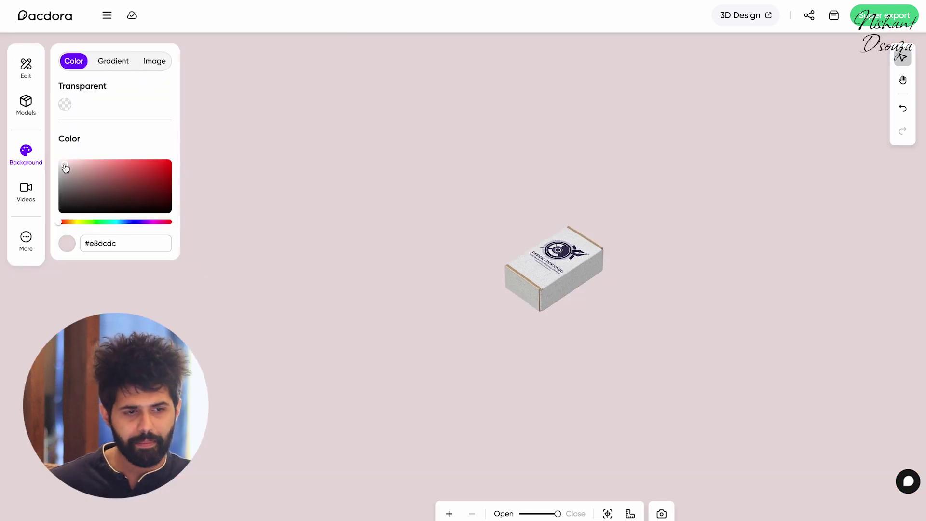
pyautogui.click(89, 166)
# - Preview the Rotation, third, and Folder unfolding video animations on the box
pyautogui.click(26, 189)
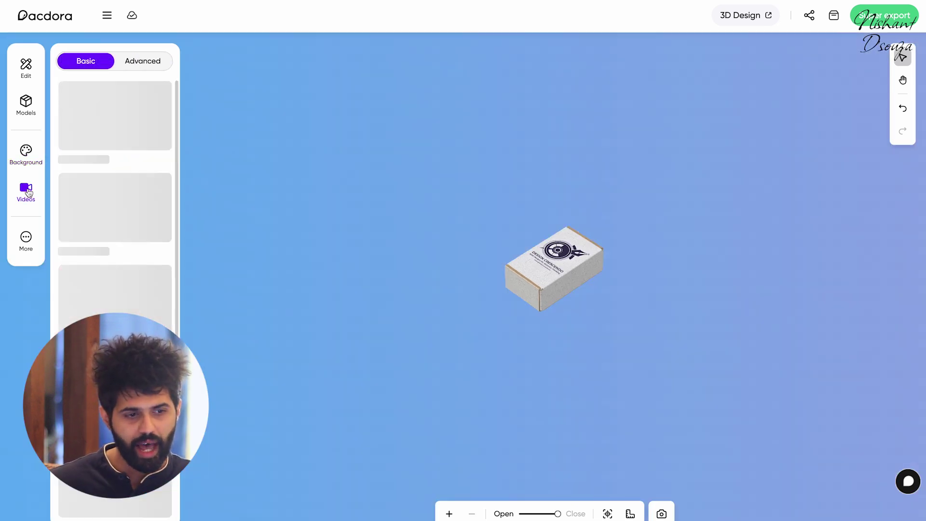
pyautogui.click(107, 217)
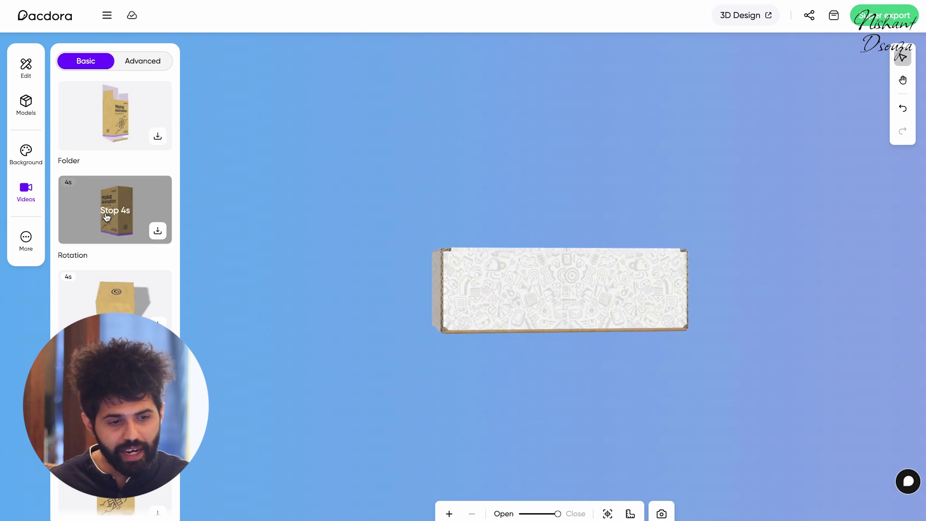
pyautogui.click(128, 306)
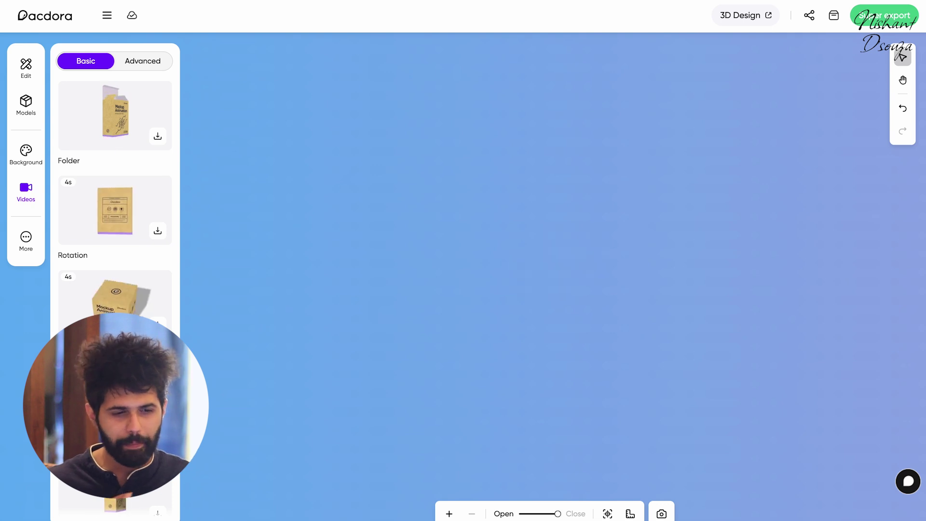
pyautogui.click(114, 134)
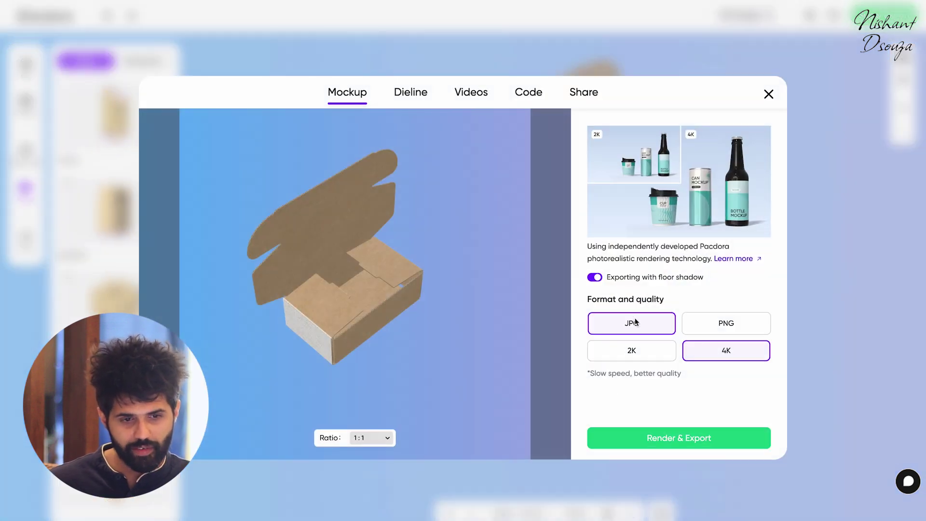
# - Start the animation video export with a 9:16 portrait ratio
pyautogui.click(410, 93)
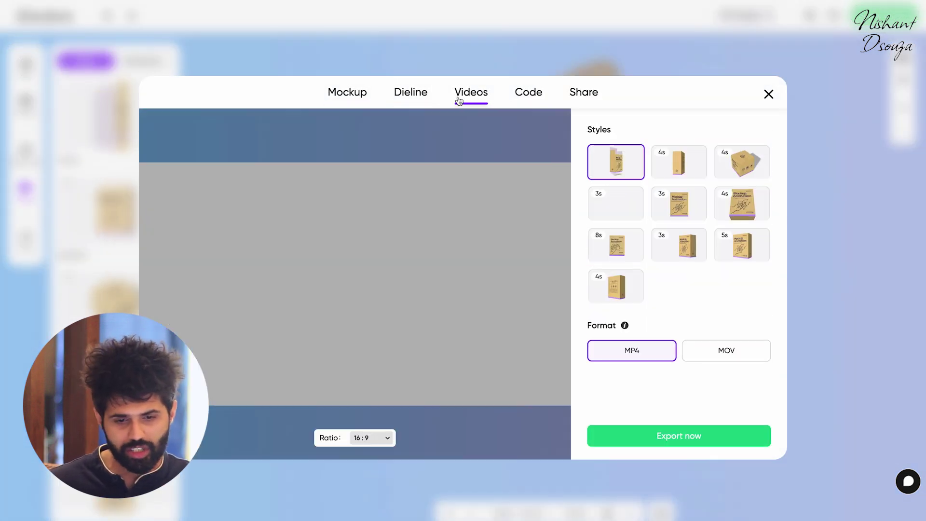
pyautogui.click(699, 438)
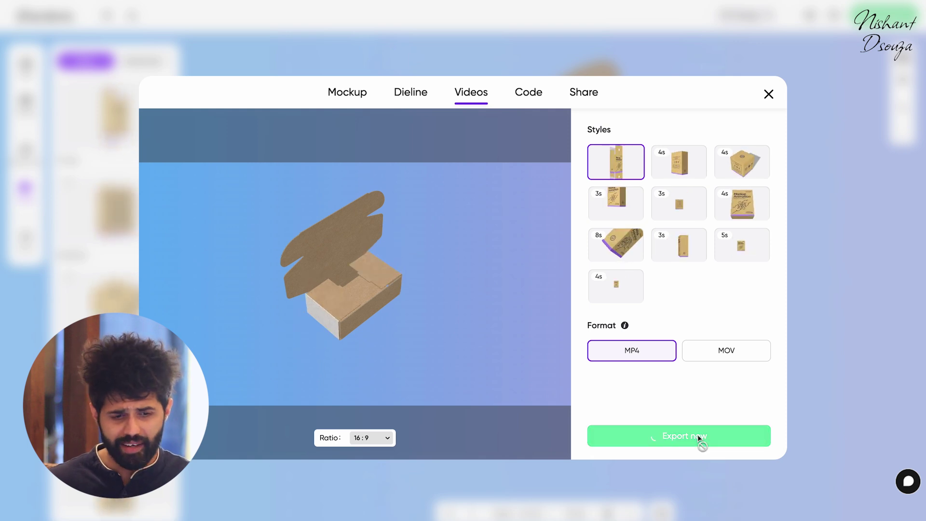
pyautogui.click(377, 439)
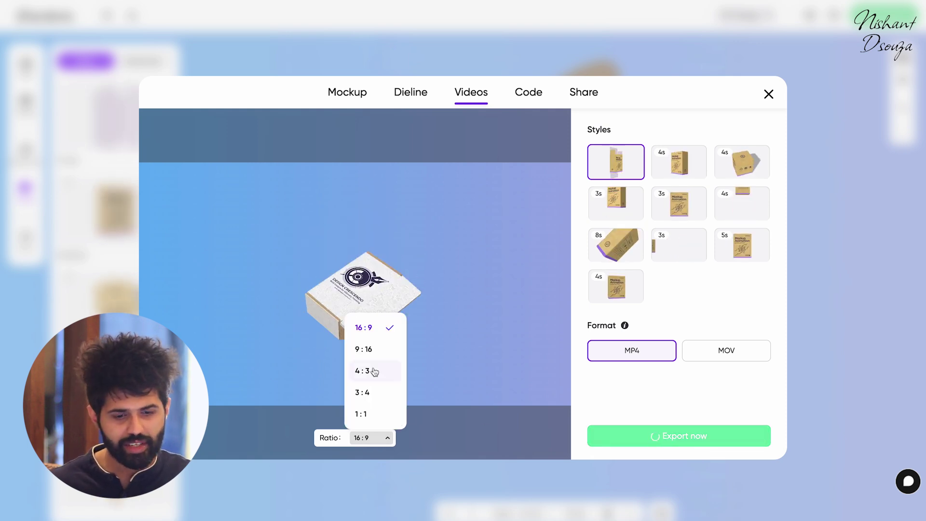
pyautogui.click(371, 351)
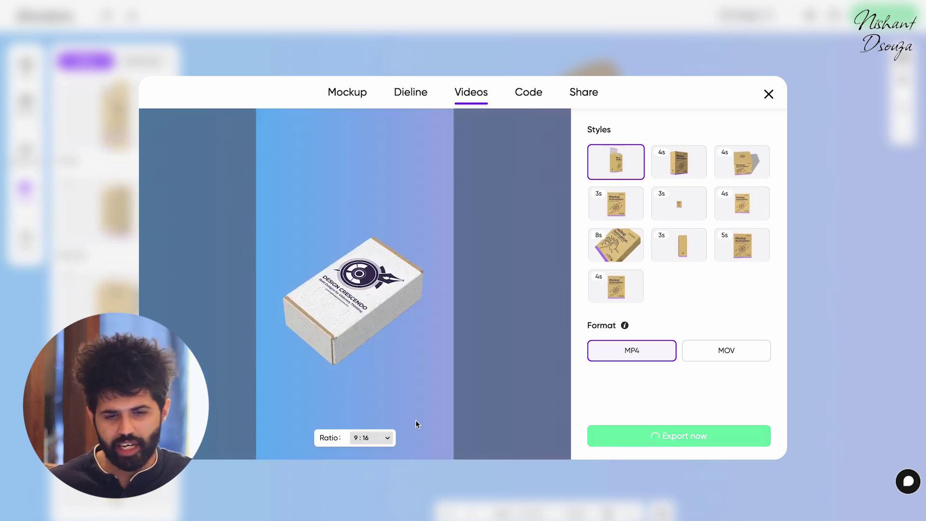
# - Review the embed code and share-link options, then close the export window
pyautogui.click(536, 103)
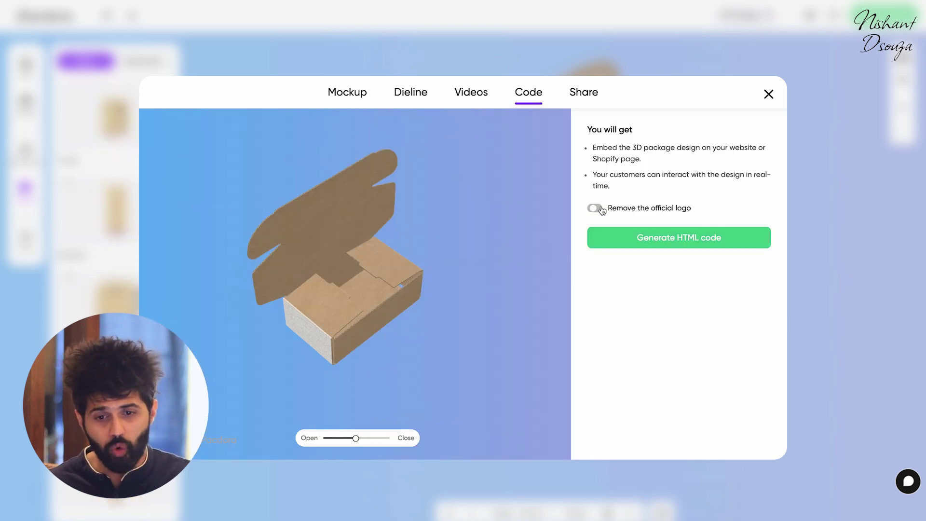
pyautogui.click(584, 103)
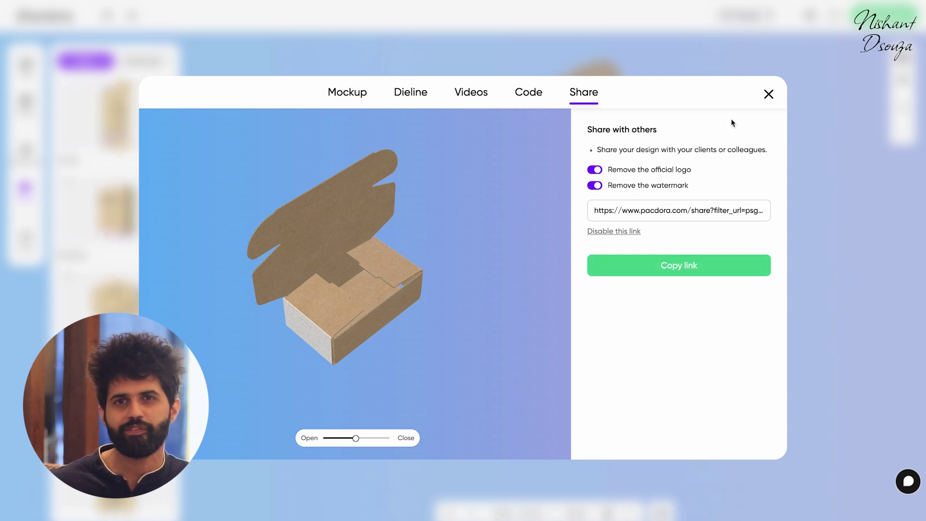
pyautogui.click(771, 95)
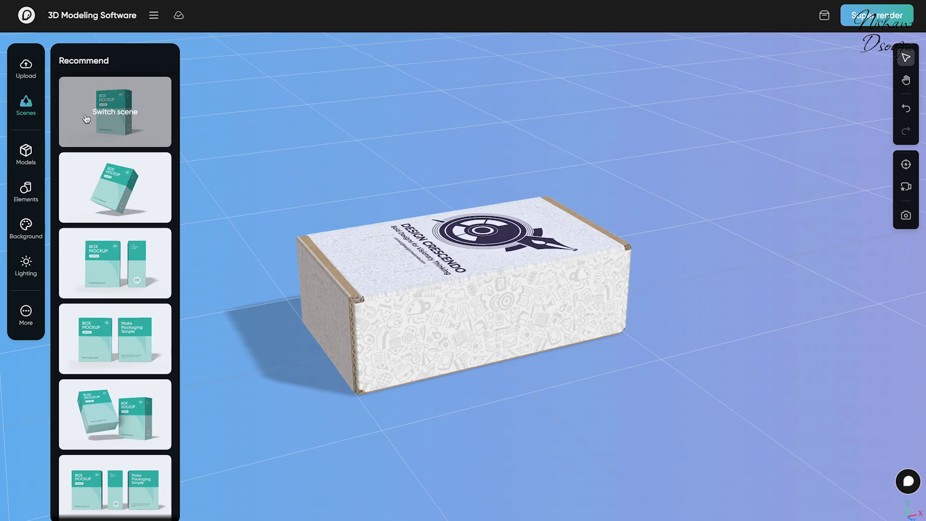
# - Switch to the grey recommended scene, stretch the box about 170% and rotate it
pyautogui.click(89, 180)
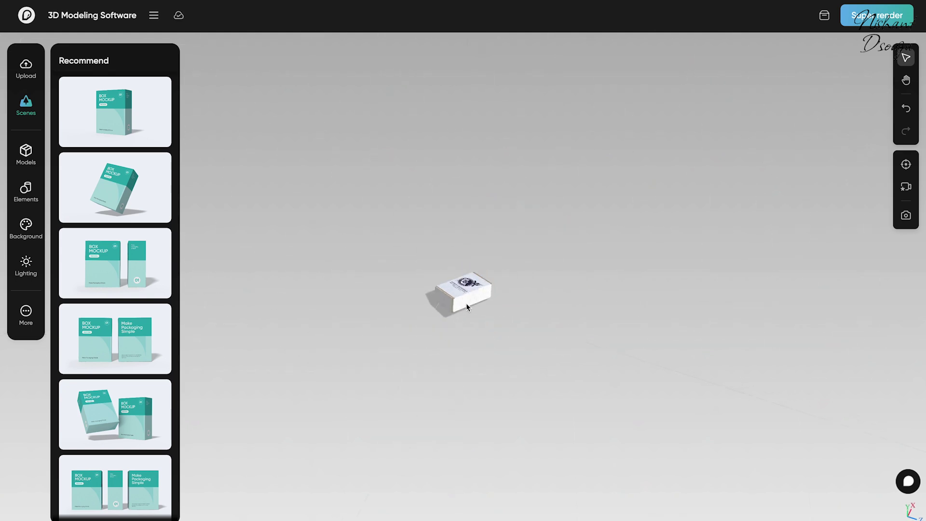
pyautogui.click(499, 335)
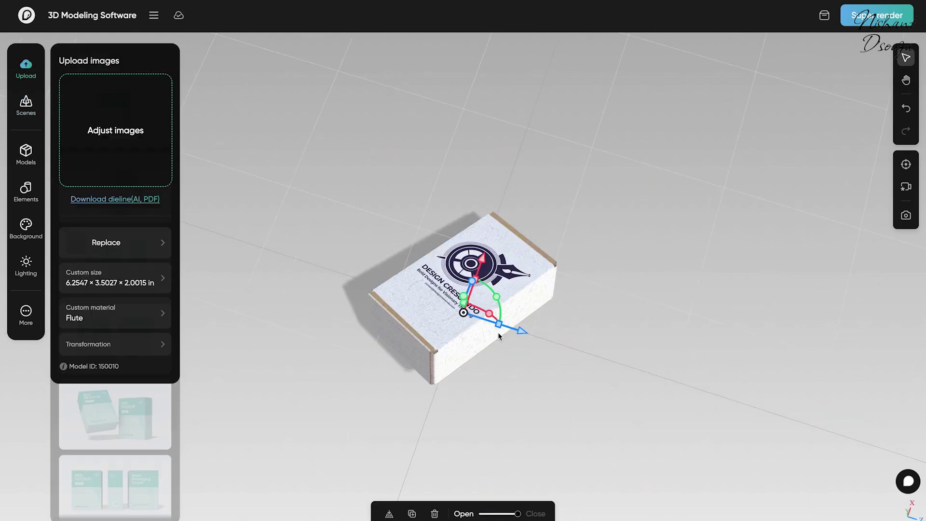
pyautogui.moveTo(499, 325); pyautogui.dragTo(515, 331)
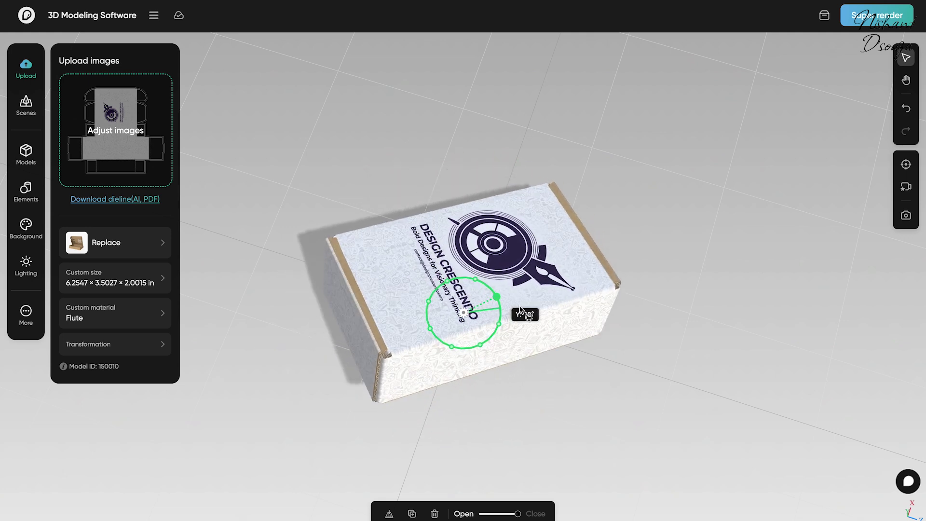
pyautogui.moveTo(497, 298)
pyautogui.mouseDown()
pyautogui.moveTo(517, 304)
pyautogui.moveTo(475, 312)
pyautogui.mouseUp()
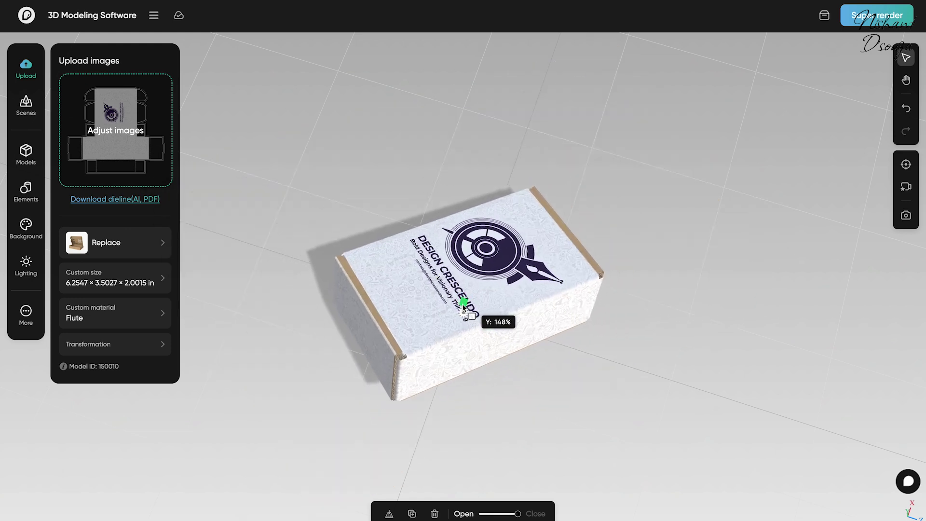
pyautogui.click(26, 105)
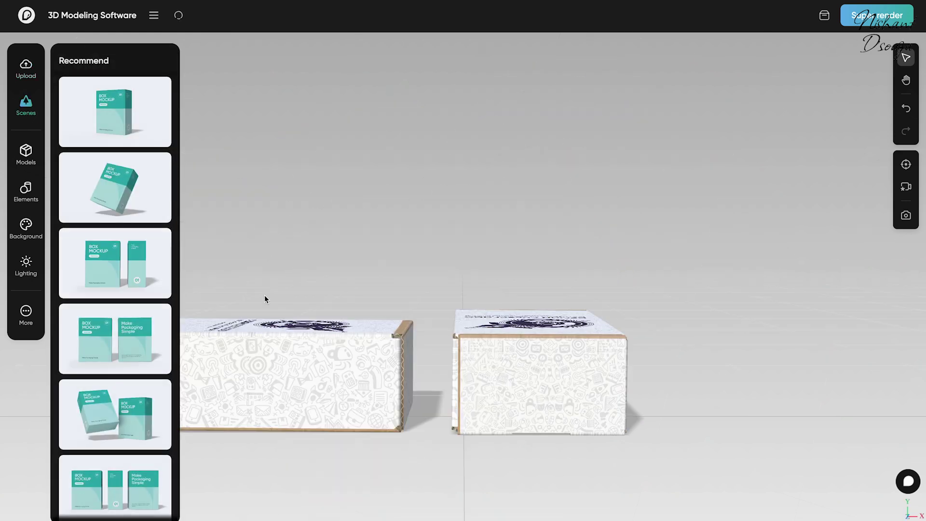
pyautogui.scroll(-1, 139, 438)
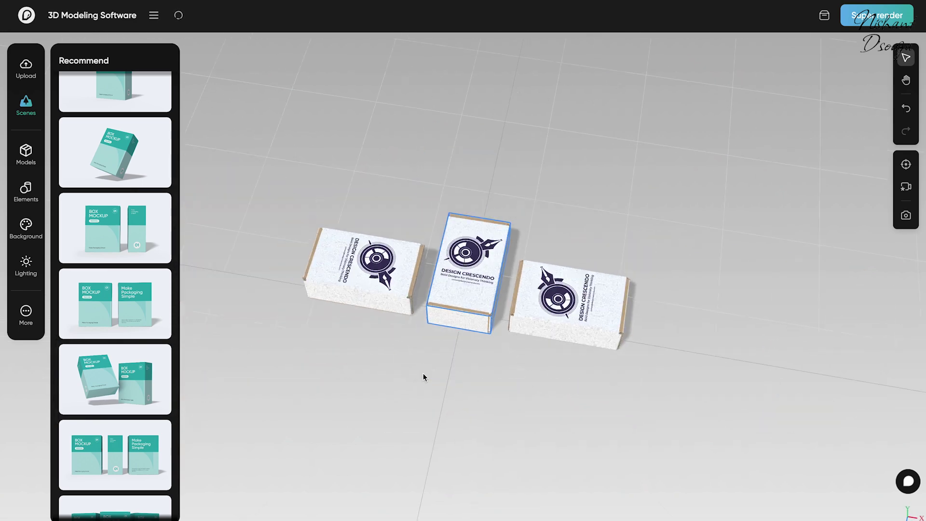
pyautogui.moveTo(392, 332)
pyautogui.mouseDown()
pyautogui.moveTo(536, 301)
pyautogui.moveTo(509, 314)
pyautogui.mouseUp()
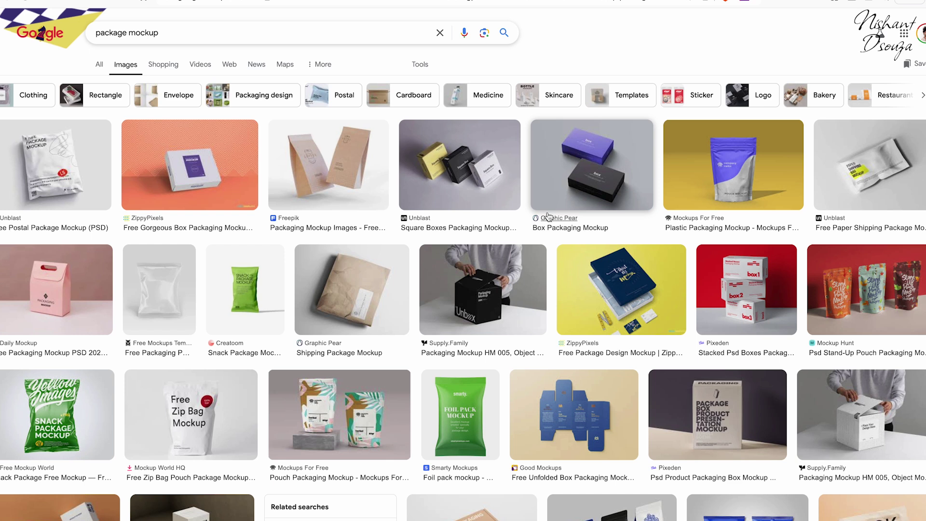
pyautogui.scroll(-1, 536, 301)
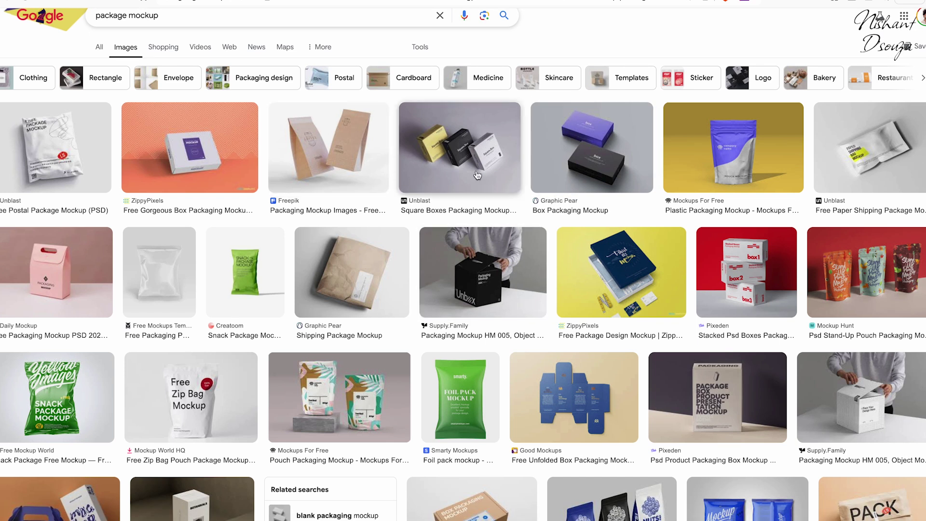
pyautogui.scroll(-1, 521, 250)
pyautogui.scroll(-1, 569, 323)
pyautogui.scroll(-1, 621, 395)
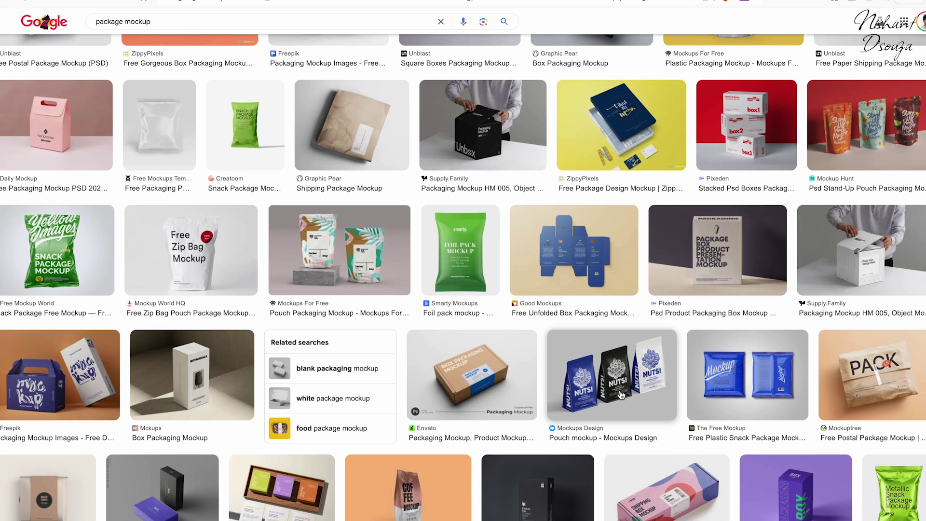
pyautogui.scroll(-2, 621, 396)
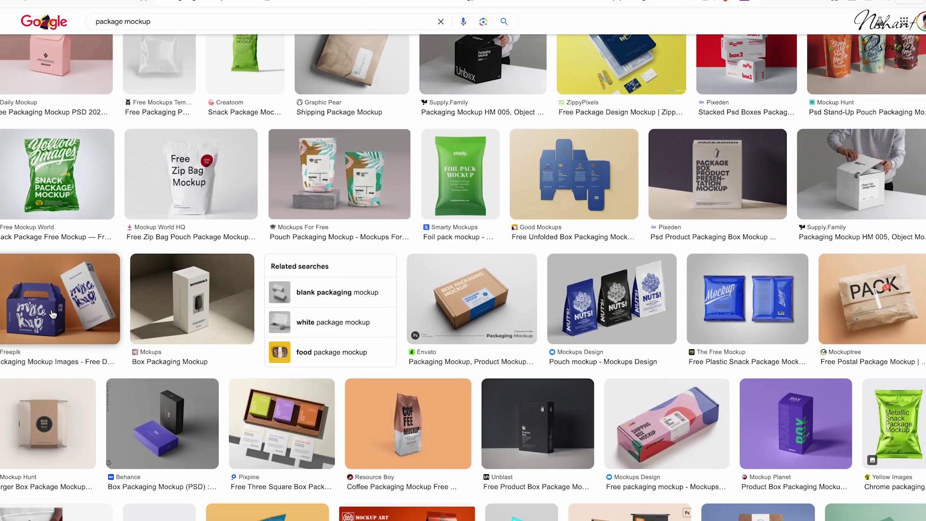
pyautogui.scroll(-1, 97, 355)
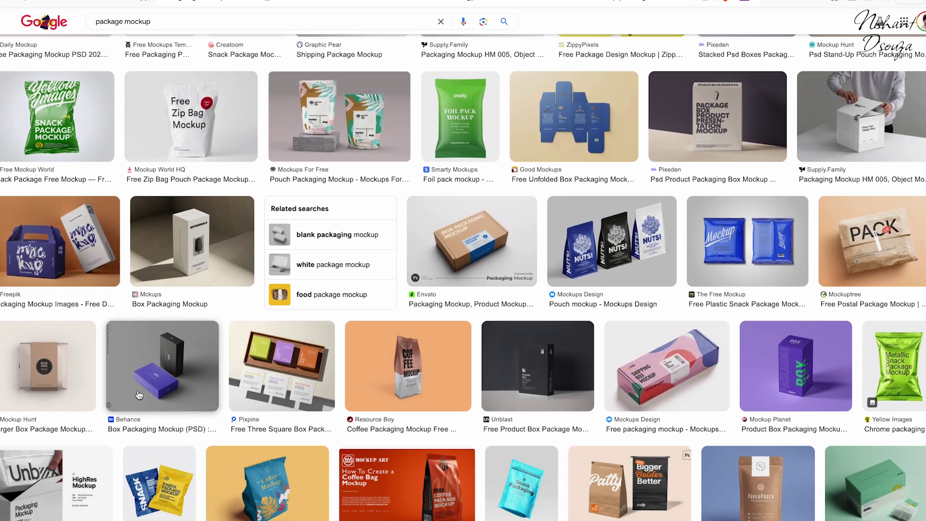
pyautogui.scroll(-1, 138, 395)
pyautogui.scroll(-1, 138, 396)
pyautogui.scroll(-2, 139, 396)
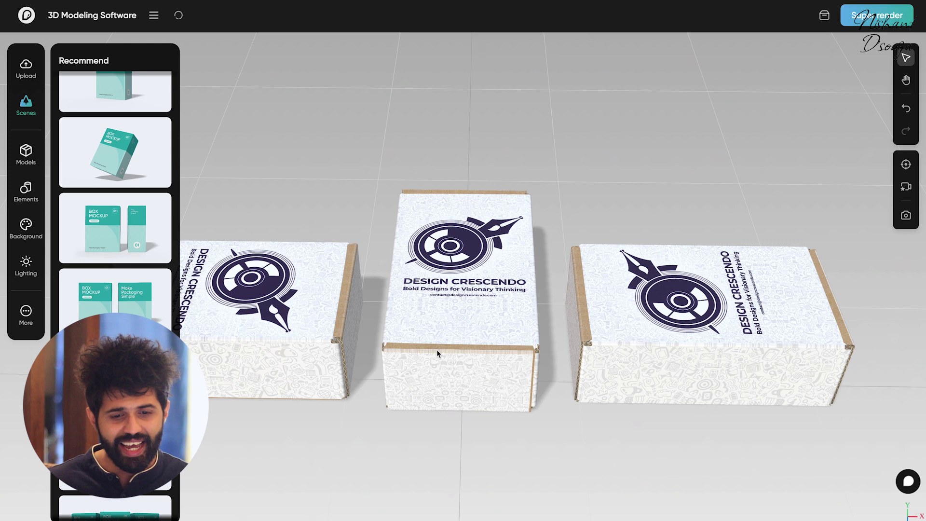
pyautogui.scroll(-1, 426, 376)
pyautogui.click(426, 377)
# - Orbit to a high diagonal view and browse the shared box model library
pyautogui.scroll(-5, 424, 374)
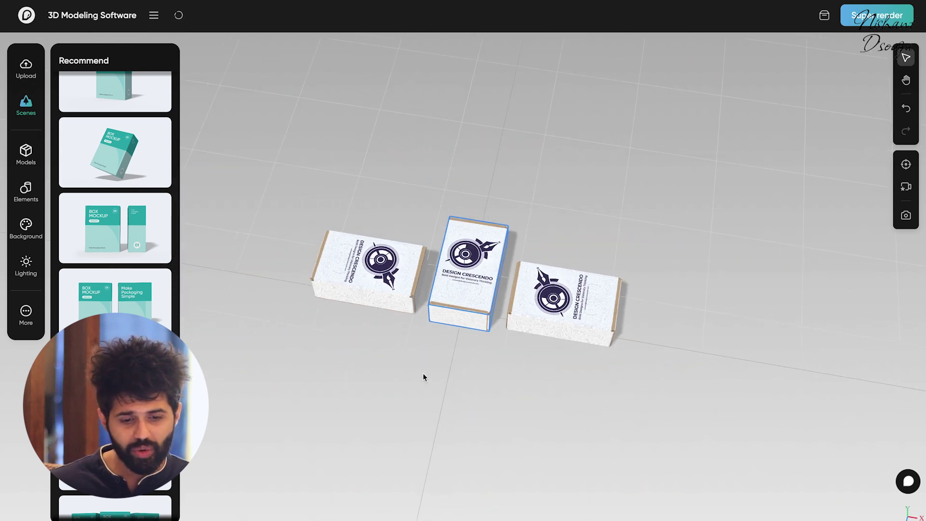
pyautogui.moveTo(424, 373)
pyautogui.mouseDown()
pyautogui.moveTo(399, 336)
pyautogui.moveTo(346, 345)
pyautogui.moveTo(549, 301)
pyautogui.moveTo(511, 300)
pyautogui.mouseUp()
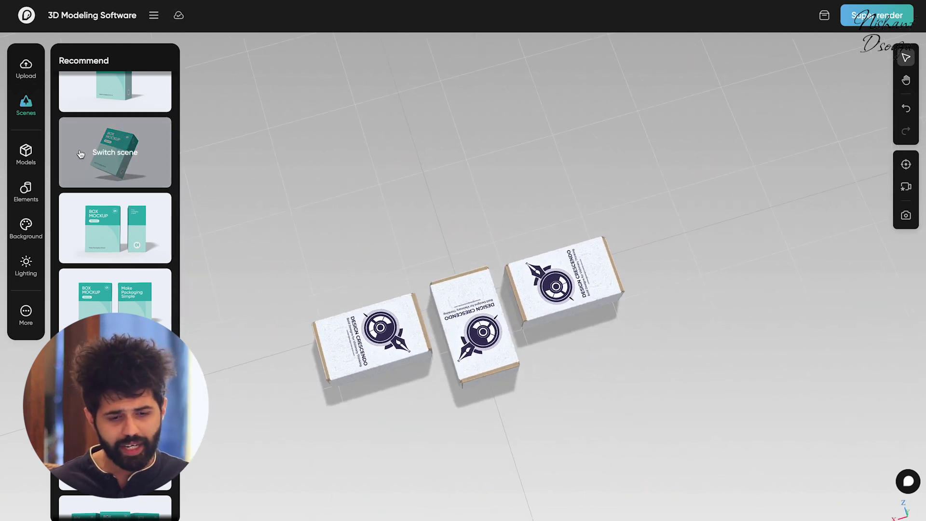
pyautogui.click(25, 155)
pyautogui.click(91, 74)
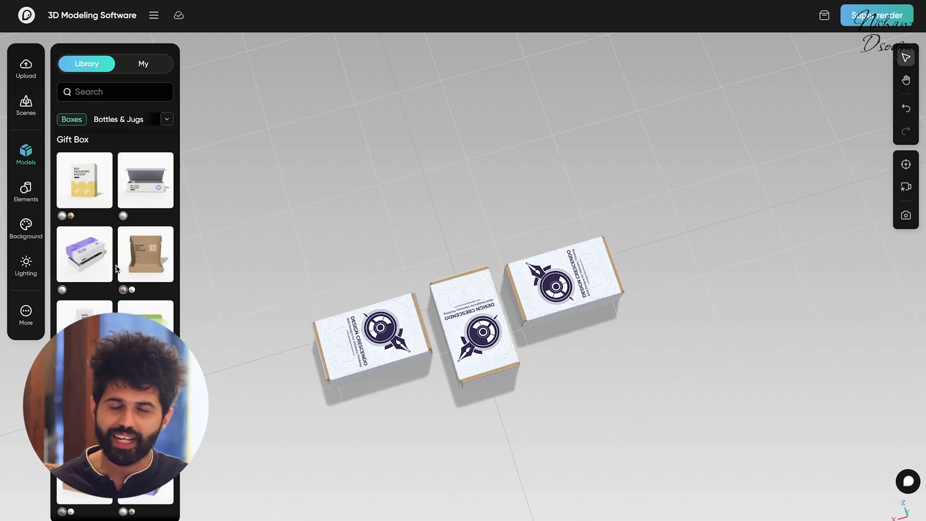
# - Add a sphere from Shapes, shrink it, and move it to the left
pyautogui.click(25, 191)
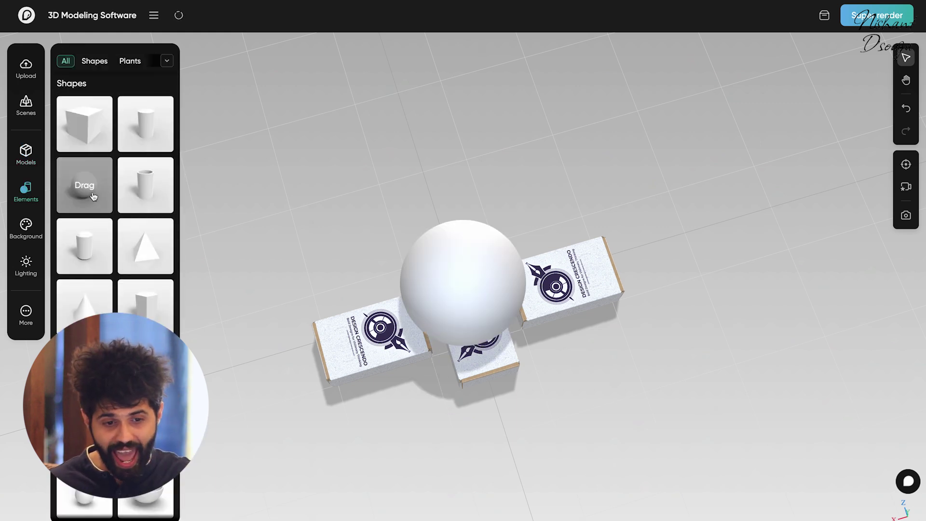
pyautogui.click(491, 262)
pyautogui.moveTo(464, 293); pyautogui.dragTo(467, 303)
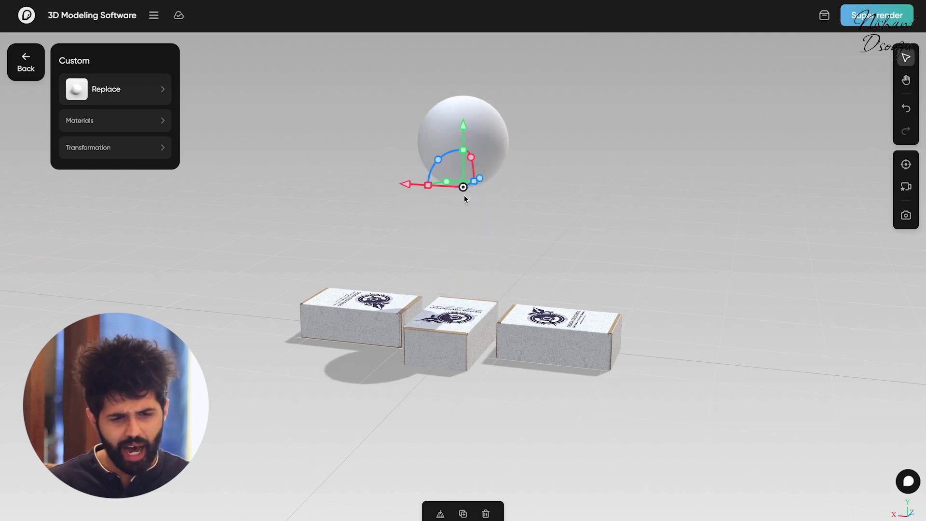
pyautogui.moveTo(464, 195)
pyautogui.mouseDown()
pyautogui.moveTo(395, 202)
pyautogui.moveTo(482, 218)
pyautogui.mouseUp()
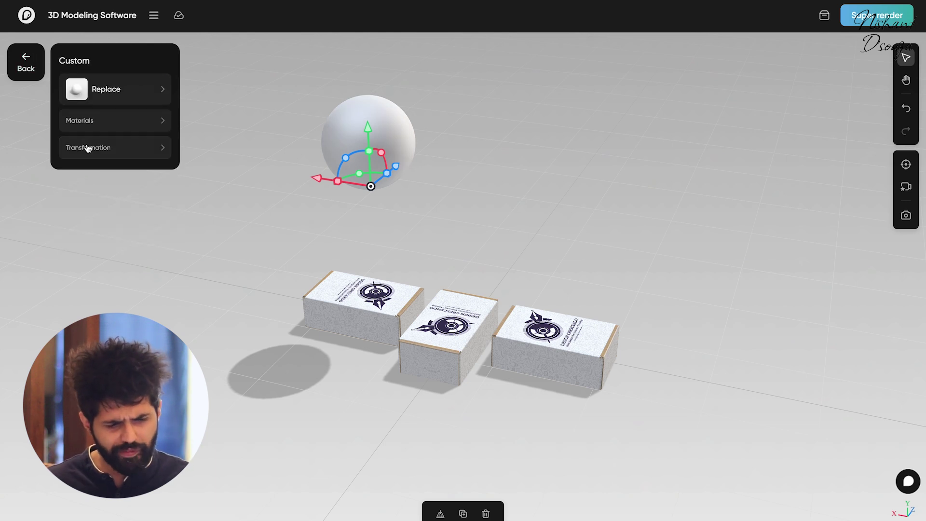
# - Return to the elements library and scroll through its contents
pyautogui.click(30, 65)
pyautogui.scroll(-5, 86, 270)
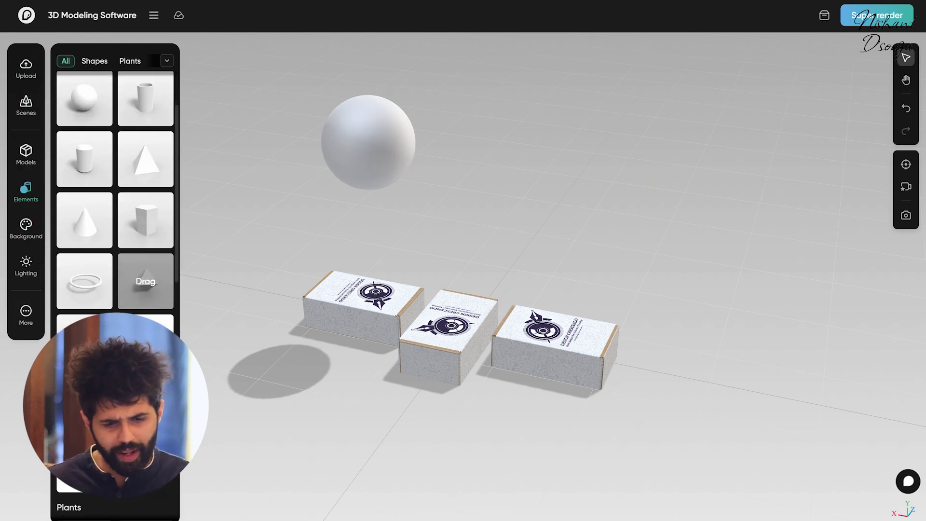
pyautogui.scroll(-5, 89, 289)
pyautogui.scroll(-5, 92, 299)
pyautogui.scroll(-3, 93, 307)
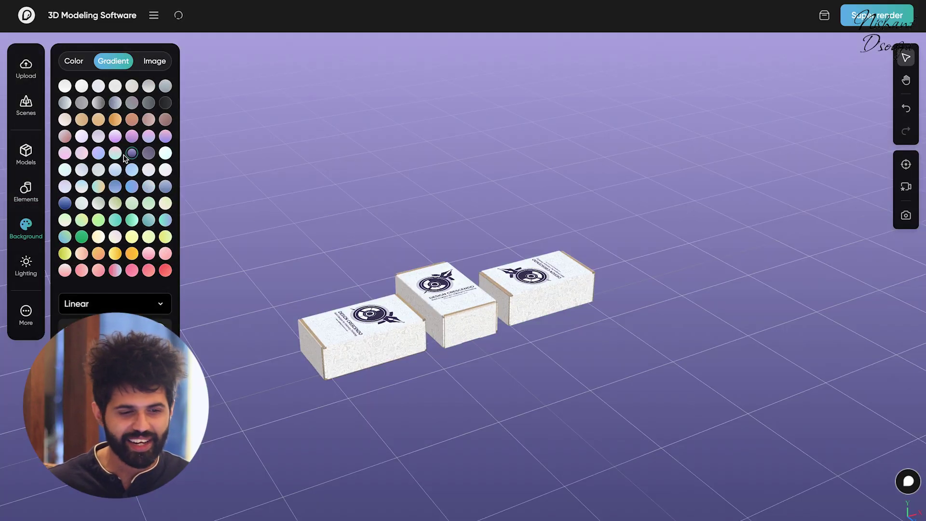
# - Try pink, purple and blue gradients, settling on blue-grey with a paler top colour
pyautogui.click(101, 155)
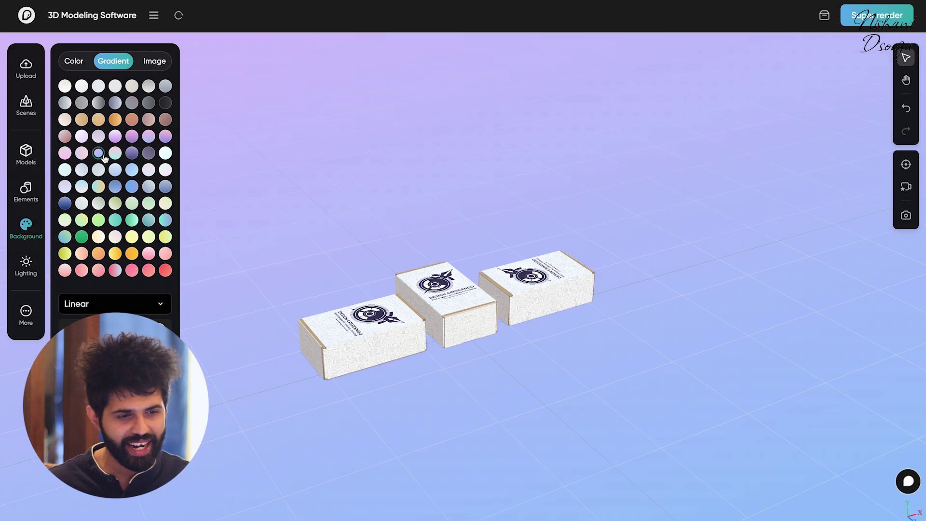
pyautogui.click(149, 153)
pyautogui.click(148, 136)
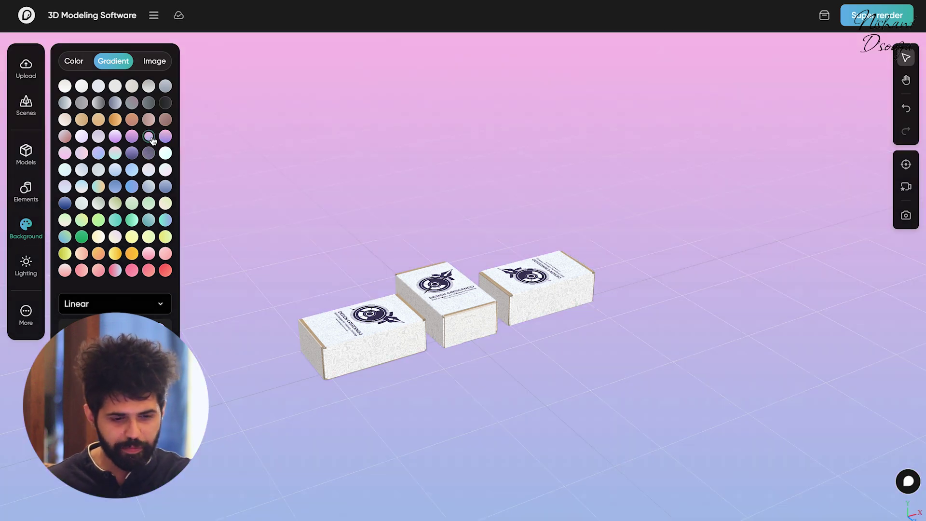
pyautogui.click(130, 188)
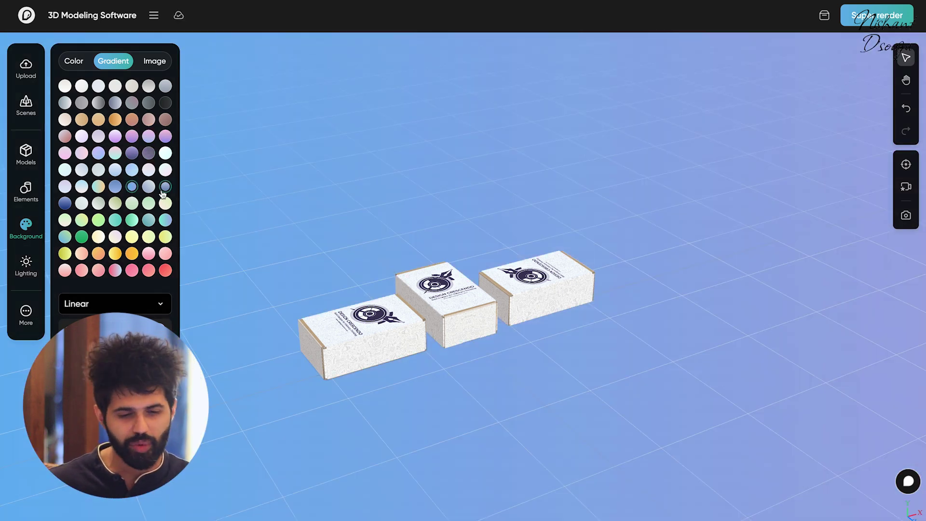
pyautogui.click(164, 188)
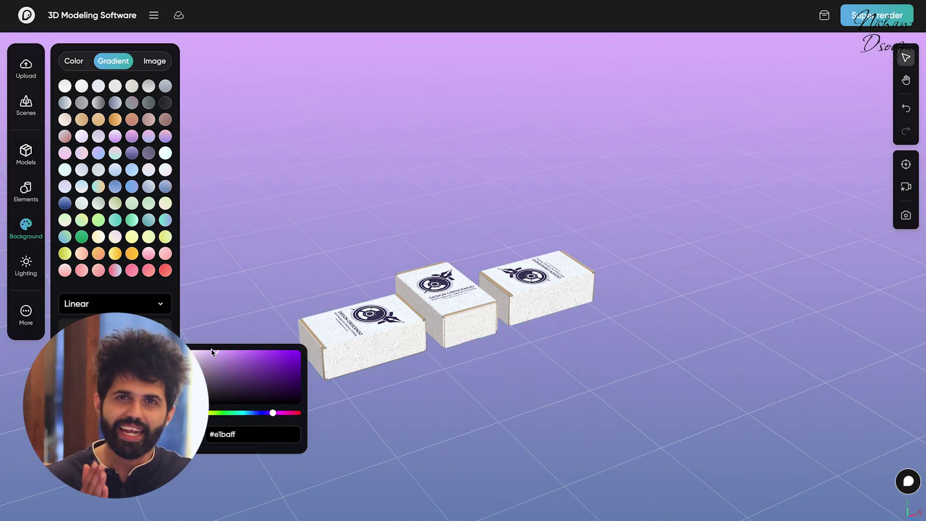
pyautogui.moveTo(212, 352); pyautogui.dragTo(198, 357)
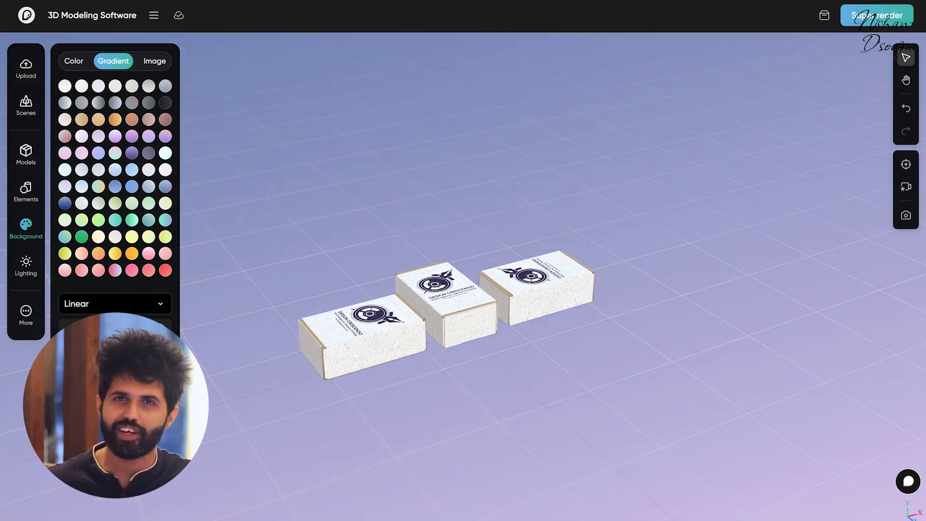
# - Zoom and orbit around the boxes, then bring up the recommended scene templates
pyautogui.scroll(3, 280, 373)
pyautogui.scroll(-5, 385, 354)
pyautogui.scroll(4, 439, 348)
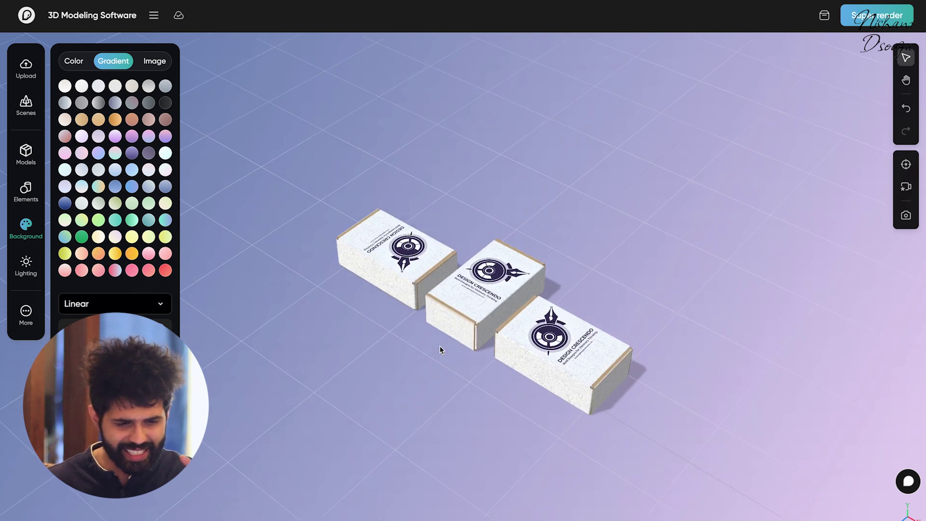
pyautogui.moveTo(439, 347); pyautogui.dragTo(59, 249)
pyautogui.click(28, 116)
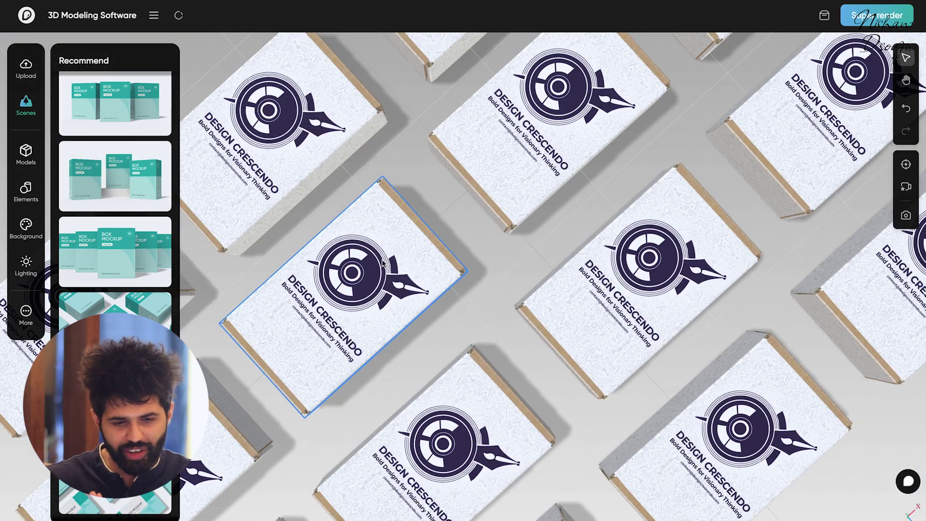
# - Give the box grid a blue gradient background and return to recommended scenes
pyautogui.click(26, 229)
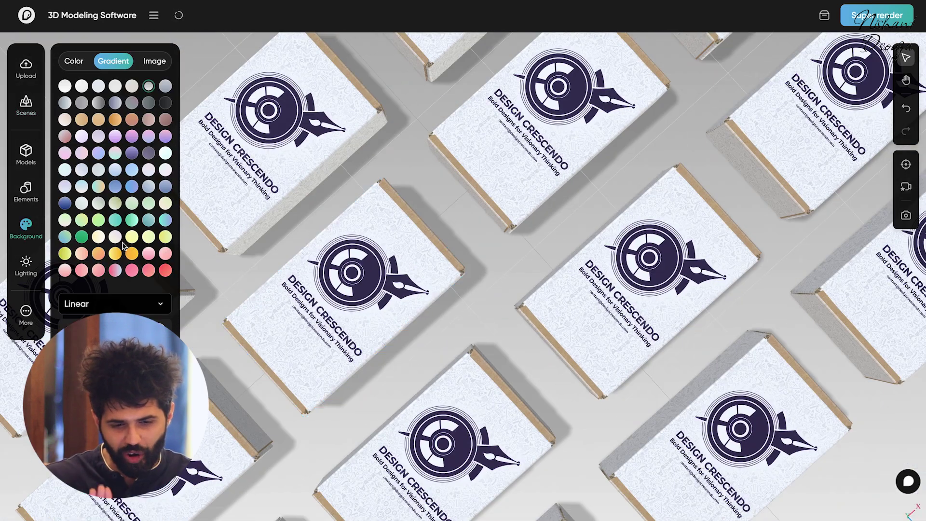
pyautogui.click(132, 170)
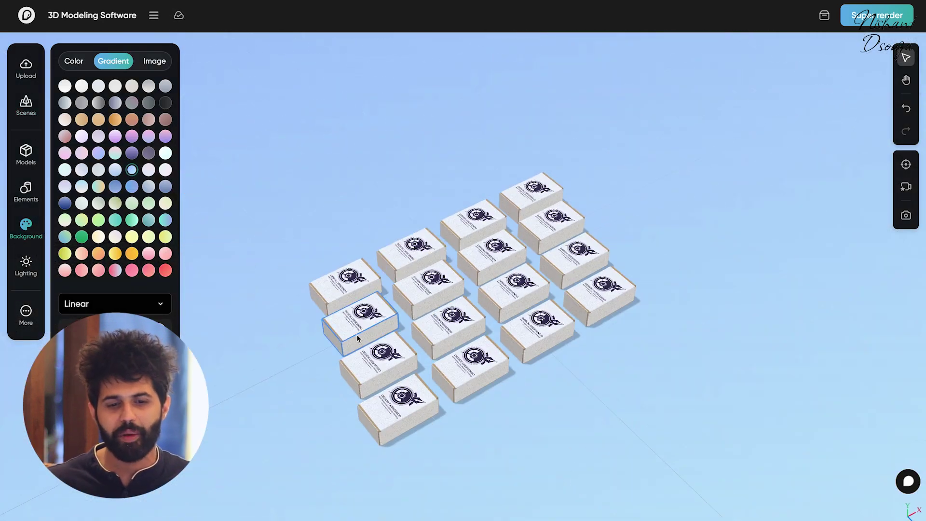
pyautogui.click(26, 264)
pyautogui.click(27, 104)
pyautogui.scroll(-3, 115, 193)
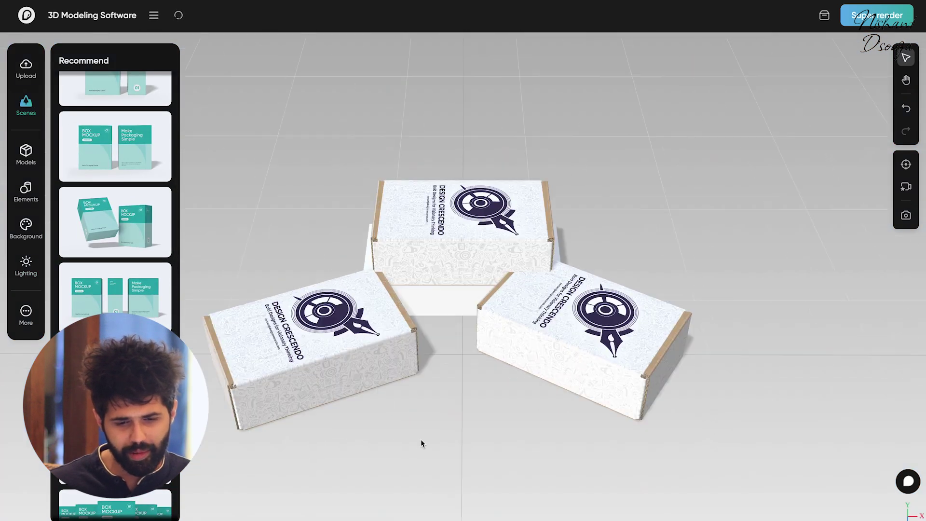
# - Switch to the podium scene and rotate the front box so its logo flips
pyautogui.click(318, 337)
pyautogui.click(319, 337)
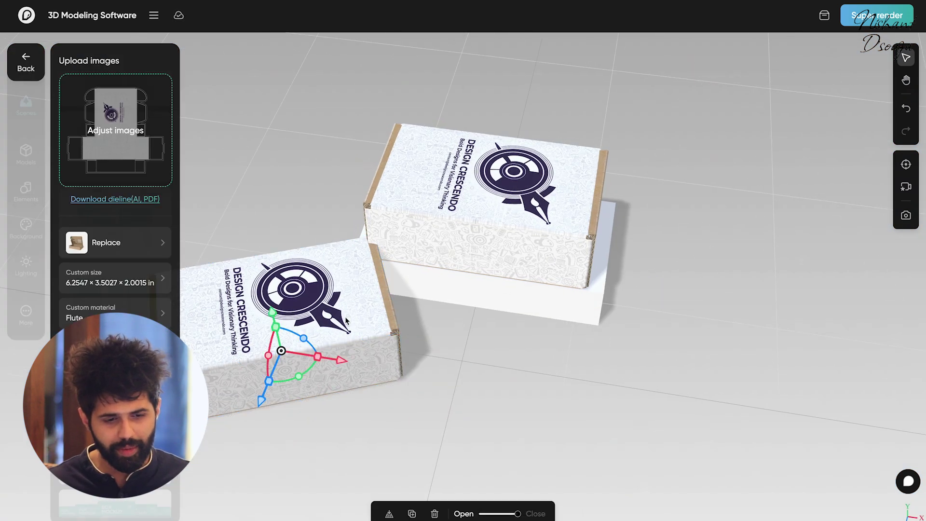
pyautogui.moveTo(295, 351); pyautogui.dragTo(279, 407)
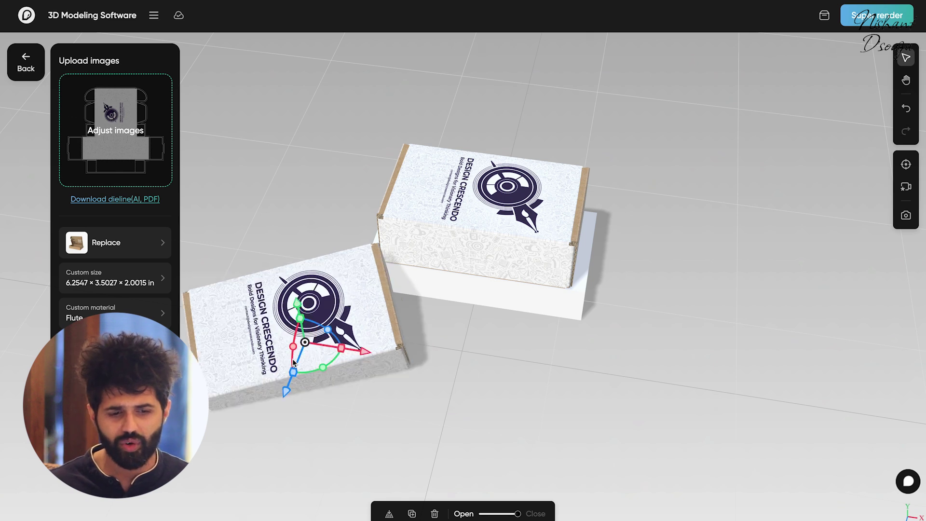
pyautogui.click(420, 367)
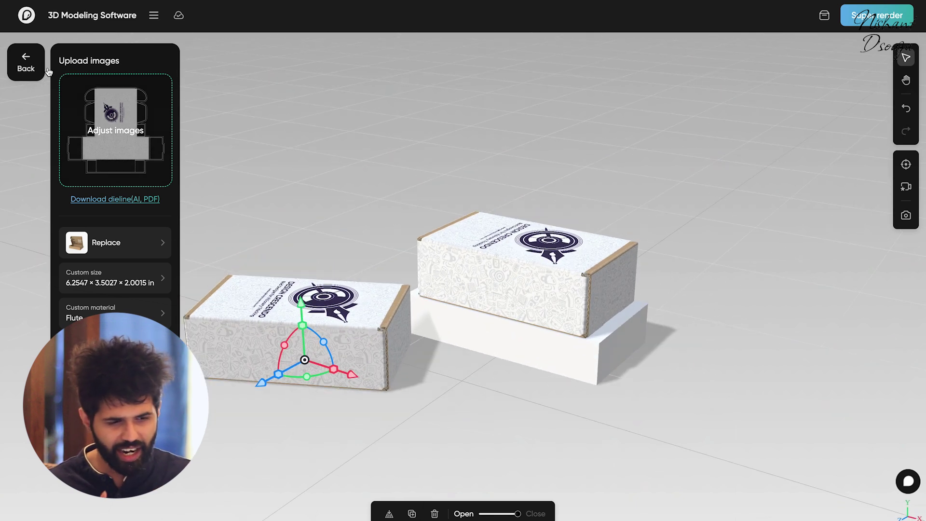
# - Set a blue-to-purple gradient background by editing both colour stops
pyautogui.click(25, 193)
pyautogui.click(25, 228)
pyautogui.click(133, 187)
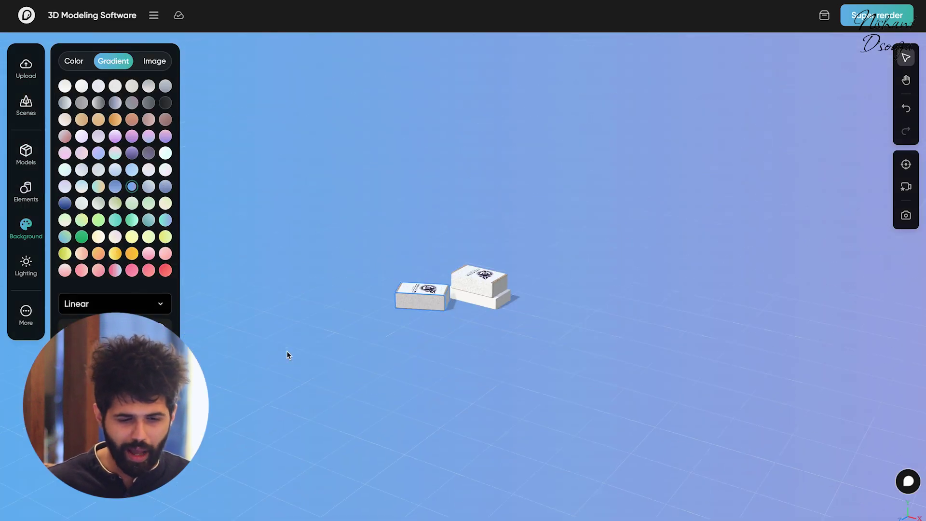
pyautogui.moveTo(211, 333); pyautogui.dragTo(207, 331)
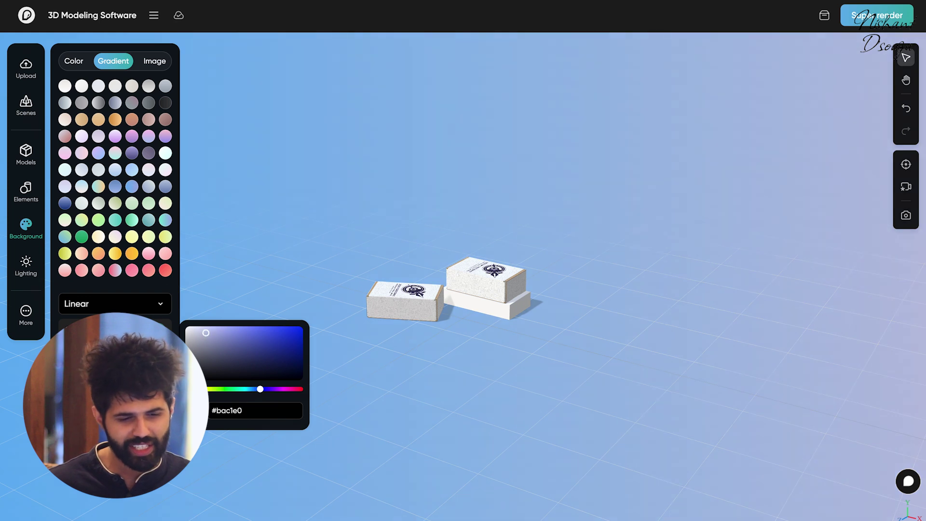
pyautogui.moveTo(258, 415); pyautogui.dragTo(256, 415)
pyautogui.moveTo(232, 361); pyautogui.dragTo(245, 362)
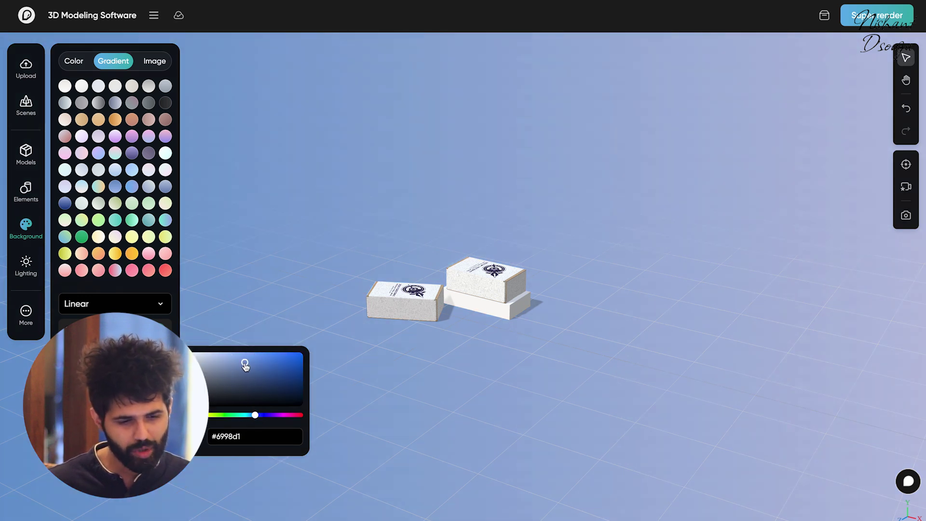
pyautogui.moveTo(255, 415); pyautogui.dragTo(259, 415)
pyautogui.click(229, 367)
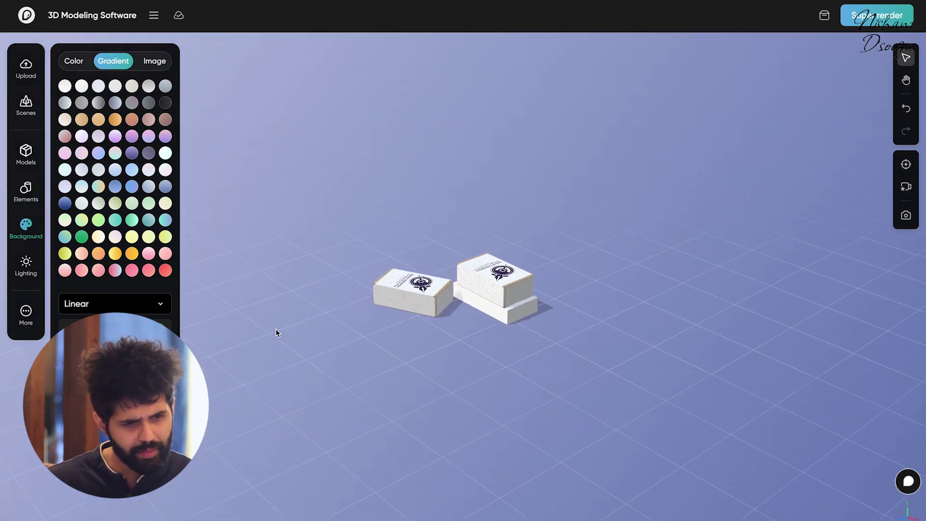
# - Orbit so the boxes swap sides, then adjust the podium's material settings
pyautogui.scroll(3, 414, 341)
pyautogui.moveTo(415, 342); pyautogui.dragTo(553, 383)
pyautogui.scroll(-5, 467, 424)
pyautogui.scroll(5, 499, 417)
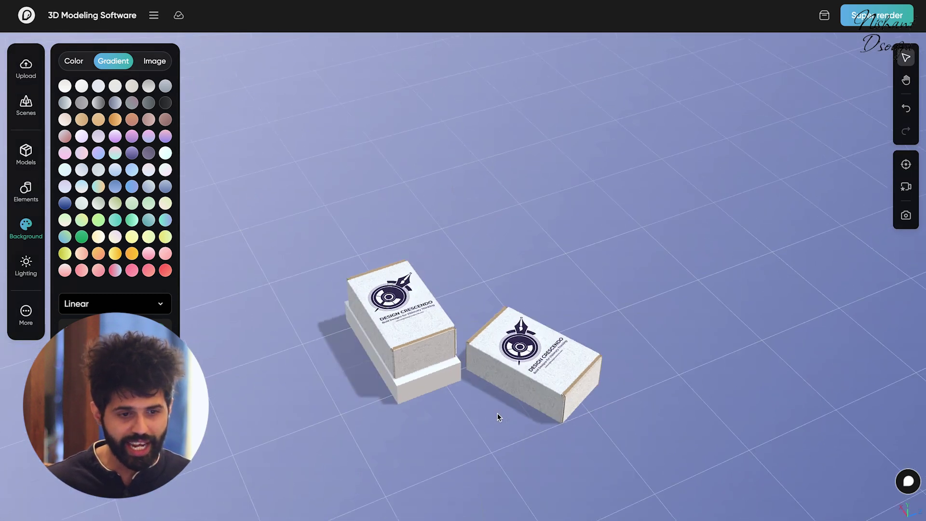
pyautogui.click(442, 374)
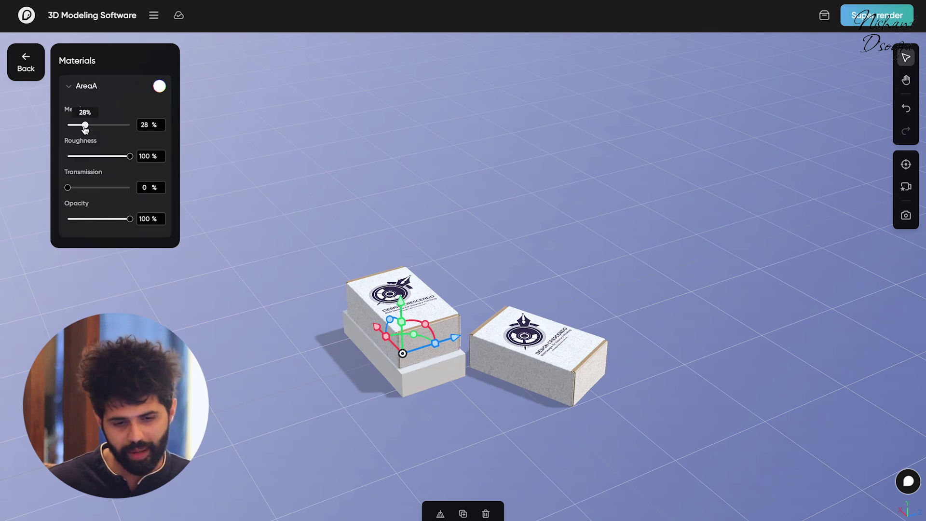
pyautogui.click(69, 90)
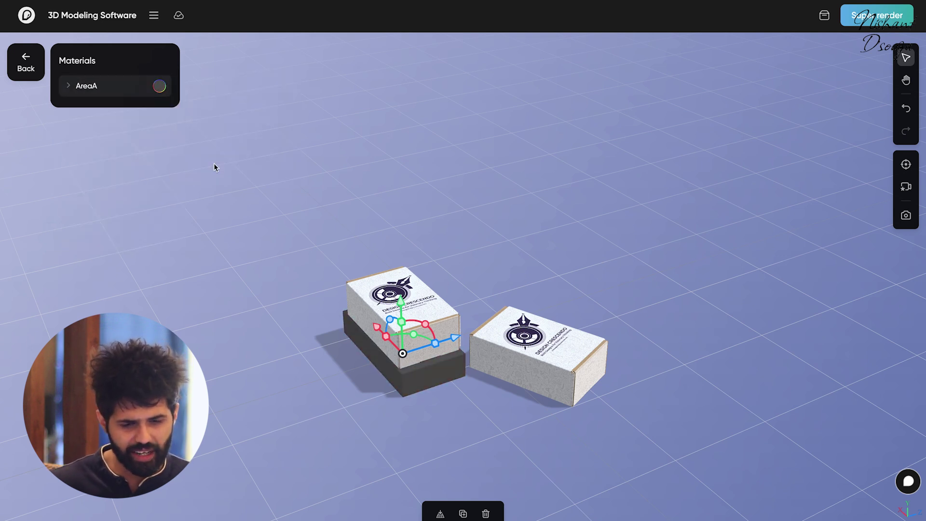
pyautogui.click(25, 62)
pyautogui.click(25, 265)
# - Apply the Silky moonlight lighting preset to the podium scene
pyautogui.click(151, 218)
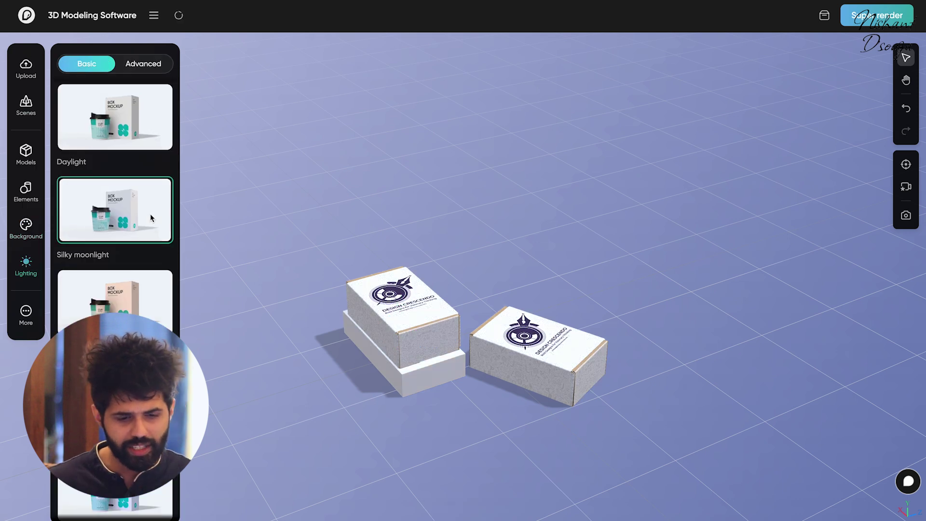